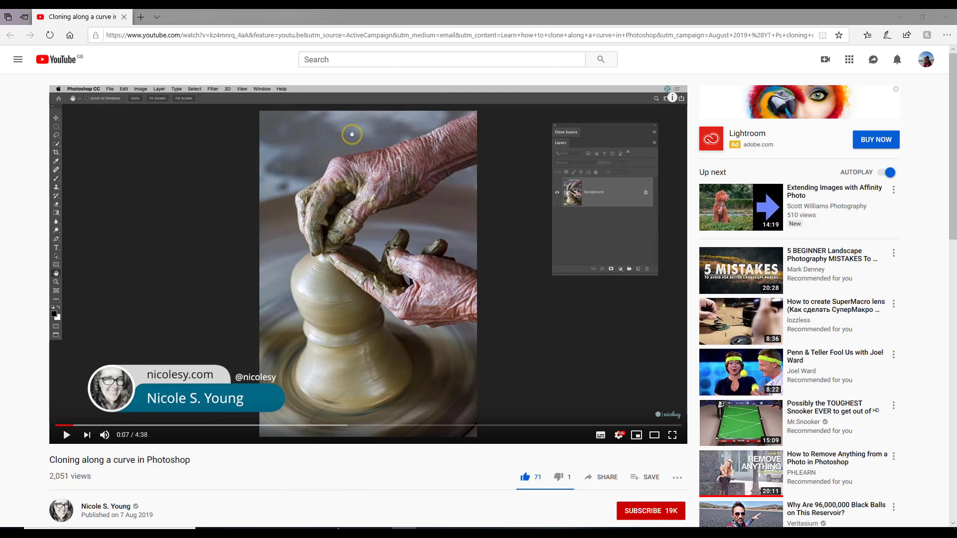
Switch from the YouTube tutorial to Affinity Photo, where the campervan photo is open.
{"action": "mouse_move", "coordinate": [355, 532]}
{"action": "left_click", "coordinate": [357, 483]}
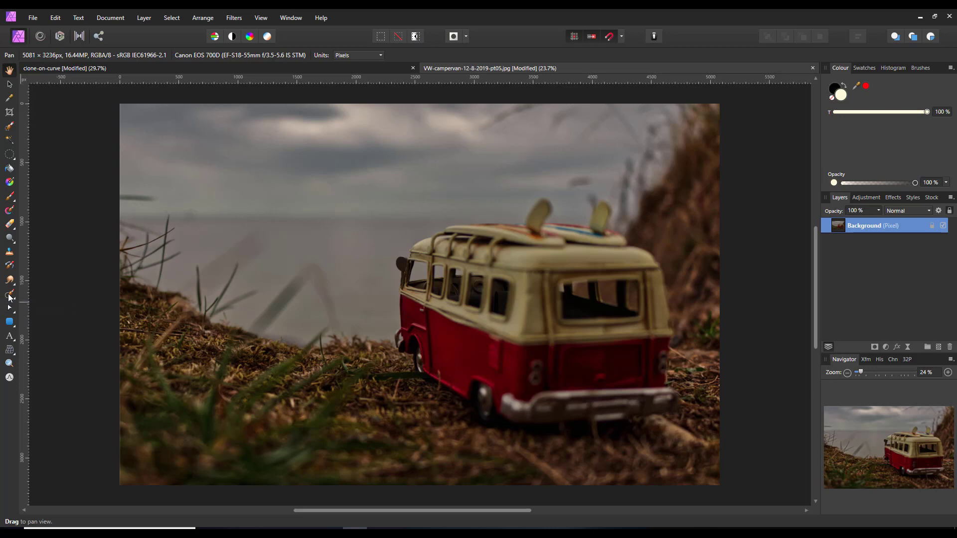
Inpaint over the van's red side and rear pillar with the Inpainting Brush.
{"action": "left_click", "coordinate": [9, 295]}
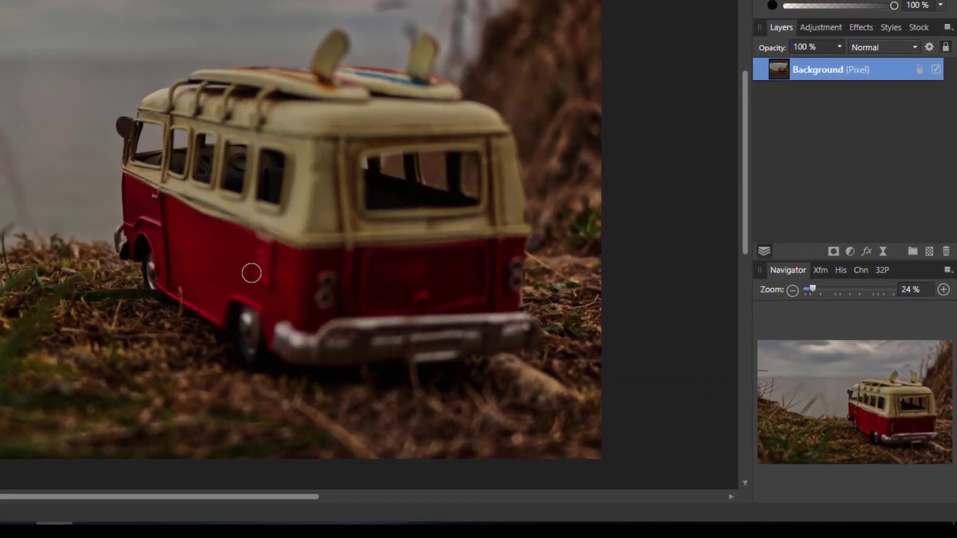
{"action": "mouse_move", "coordinate": [252, 274]}
{"action": "left_mouse_down"}
{"action": "mouse_move", "coordinate": [269, 280]}
{"action": "mouse_move", "coordinate": [260, 249]}
{"action": "mouse_move", "coordinate": [252, 264]}
{"action": "left_mouse_up"}
{"action": "mouse_move", "coordinate": [270, 288]}
{"action": "left_mouse_down"}
{"action": "mouse_move", "coordinate": [274, 264]}
{"action": "mouse_move", "coordinate": [251, 248]}
{"action": "left_mouse_up"}
{"action": "left_click_drag", "start_coordinate": [340, 144], "coordinate": [347, 228]}
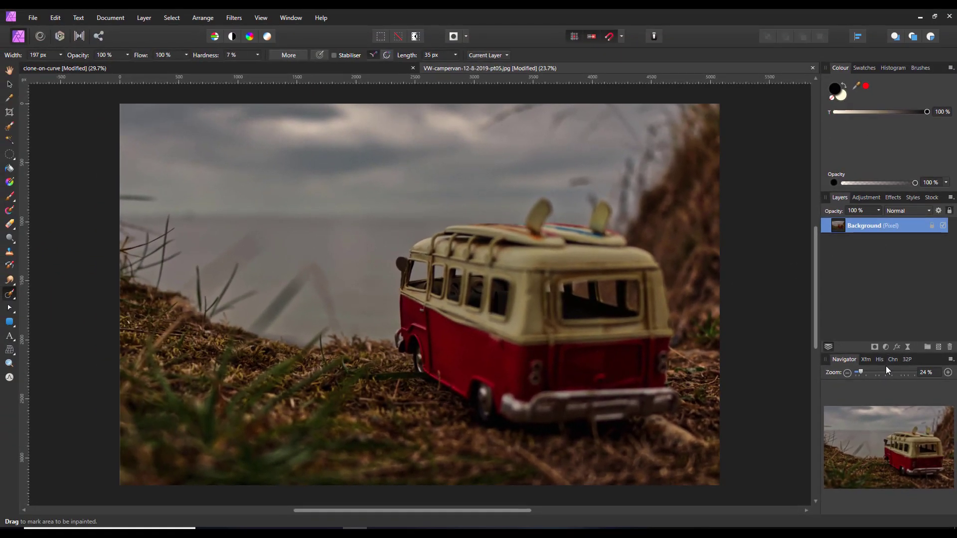
Roll back all inpainting steps in the History panel to restore the original photo.
{"action": "left_click", "coordinate": [878, 359]}
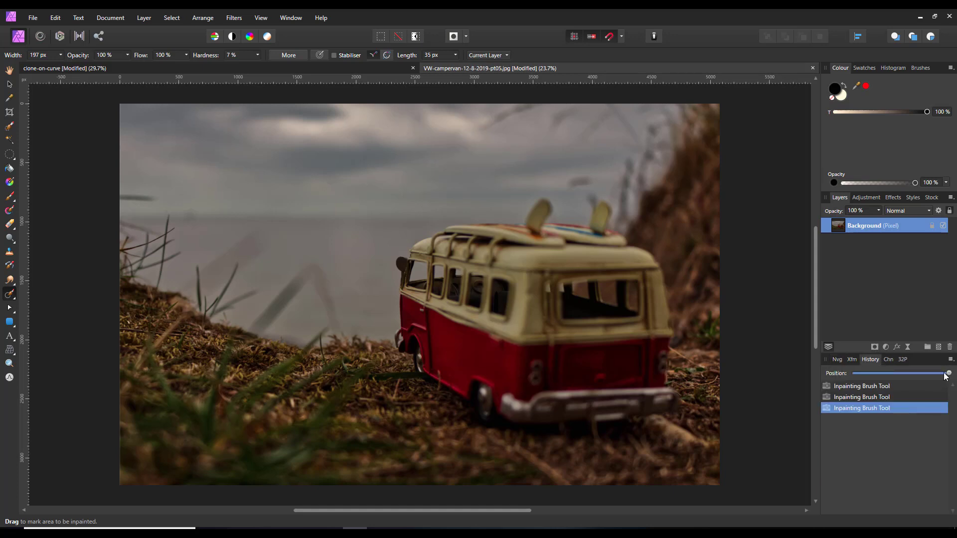
{"action": "left_click_drag", "start_coordinate": [949, 374], "coordinate": [847, 383]}
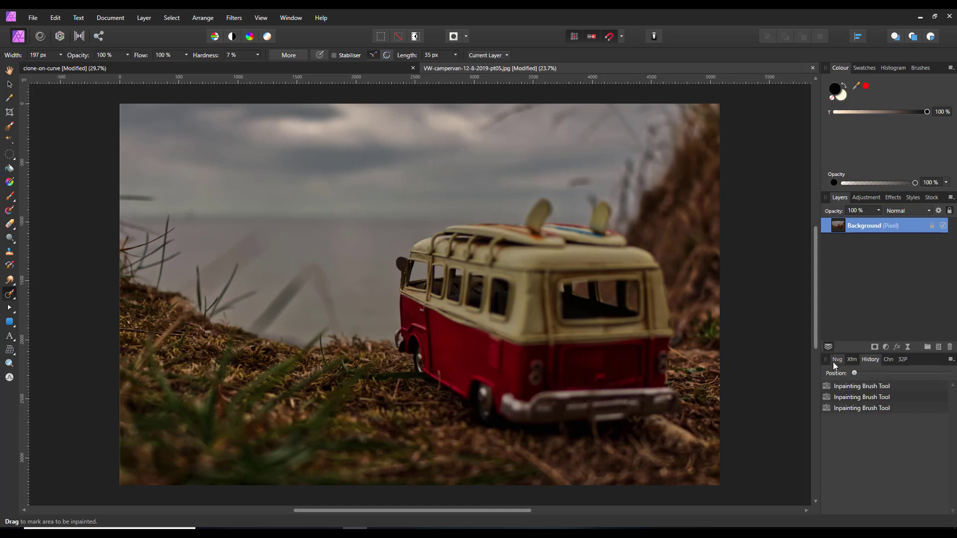
{"action": "left_click", "coordinate": [837, 359]}
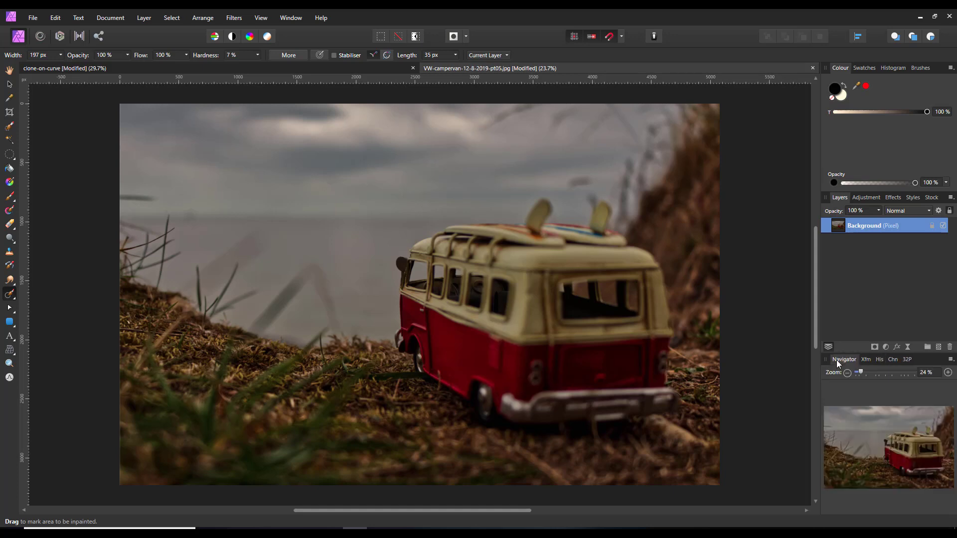
Select the Clone Brush Tool to clone from a sampled source.
{"action": "left_click", "coordinate": [9, 254]}
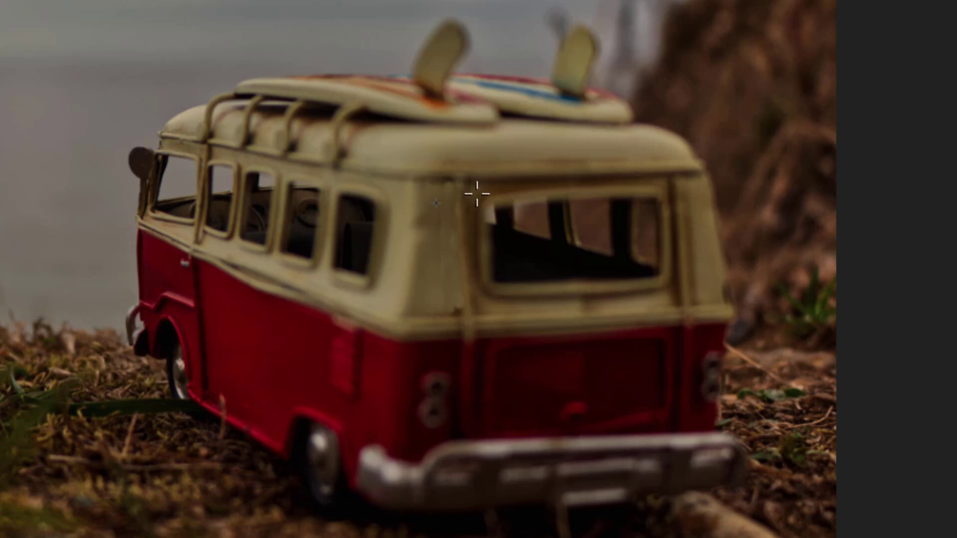
Sample the van's cream rear pillar as the clone source.
{"action": "left_click", "coordinate": [477, 194], "text": "alt"}
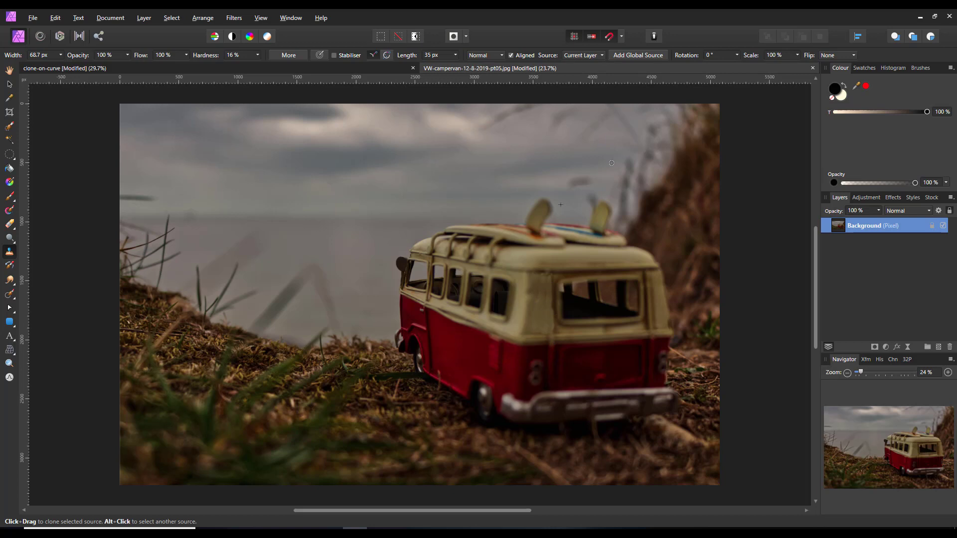
Close the campervan photo without saving, glance at the tutorial, and return to Affinity Photo.
{"action": "left_click", "coordinate": [812, 68]}
{"action": "left_click", "coordinate": [470, 282]}
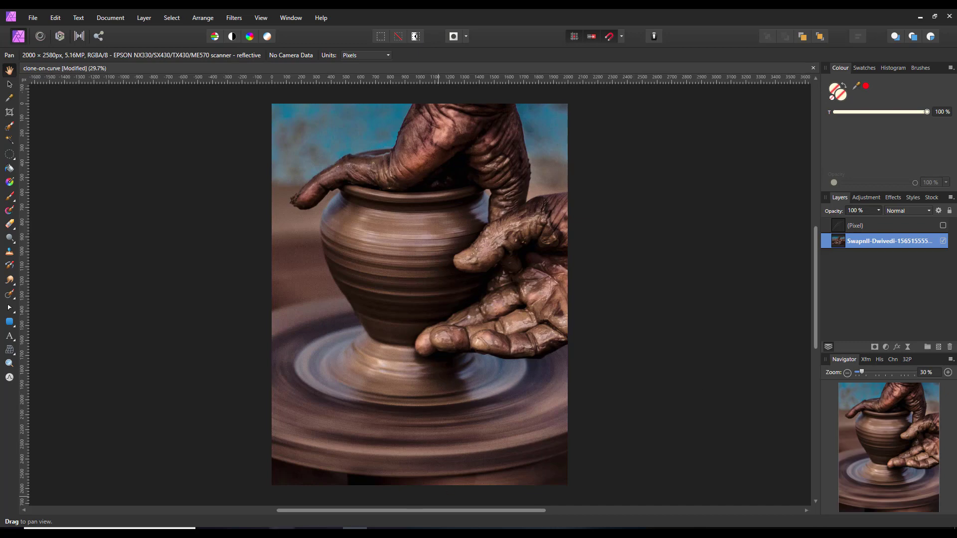
{"action": "left_click", "coordinate": [235, 527]}
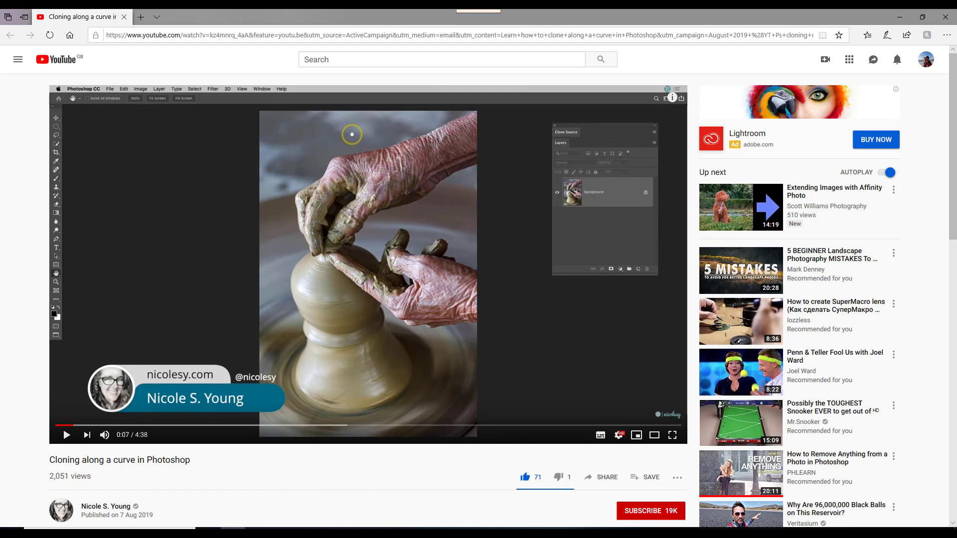
{"action": "mouse_move", "coordinate": [355, 529]}
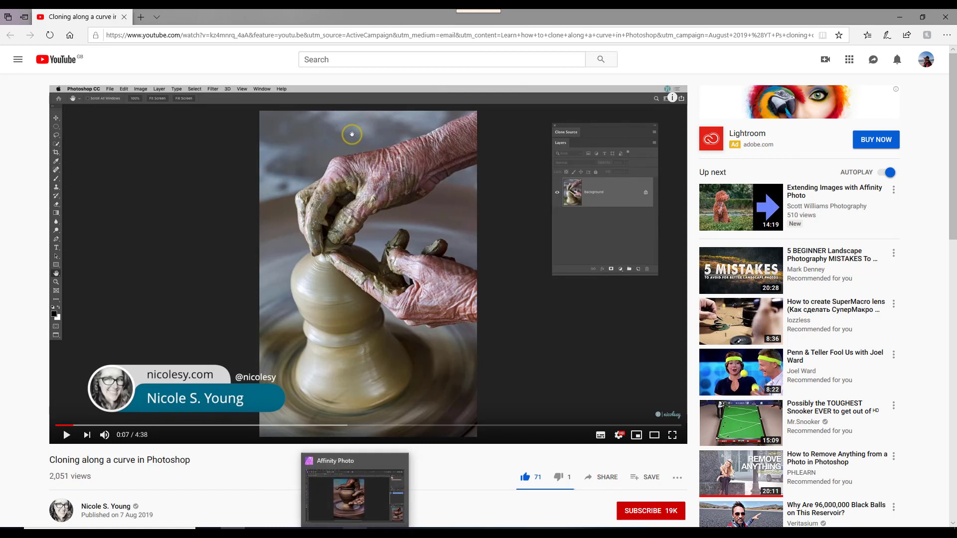
{"action": "left_click", "coordinate": [369, 491]}
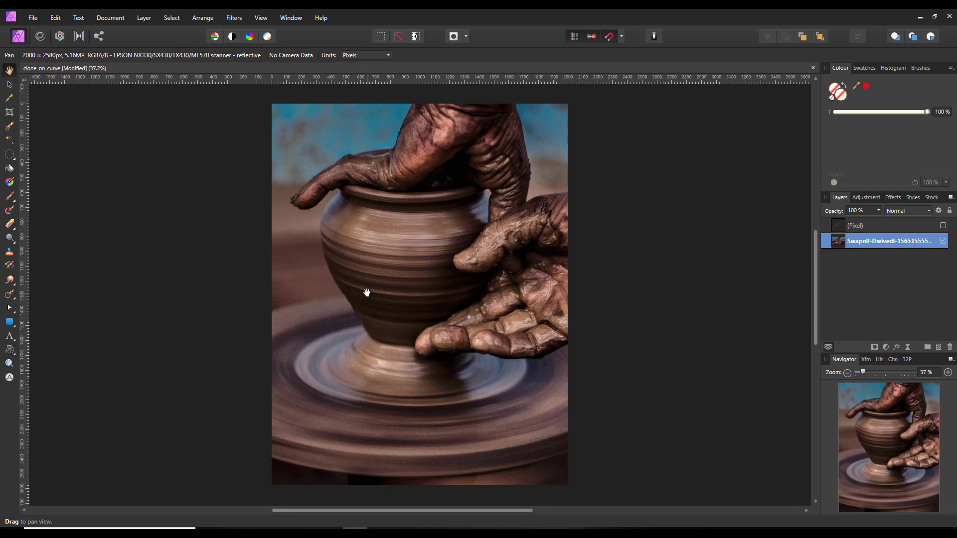
Browse potters wheel stock photos, then make the scratch Pixel layer visible and select it.
{"action": "scroll", "coordinate": [367, 290], "scroll_direction": "up", "scroll_amount": 1}
{"action": "scroll", "coordinate": [367, 295], "scroll_direction": "down", "scroll_amount": 1}
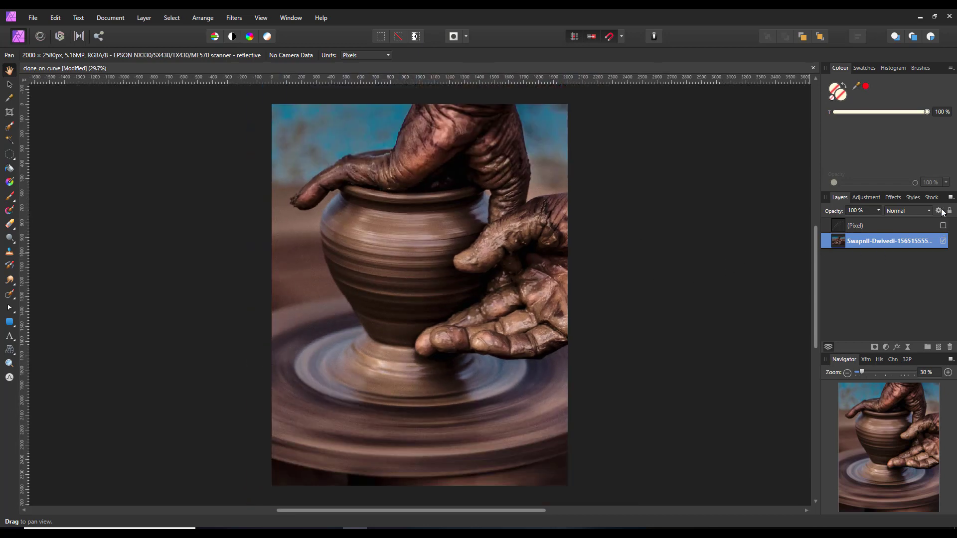
{"action": "left_click", "coordinate": [932, 198]}
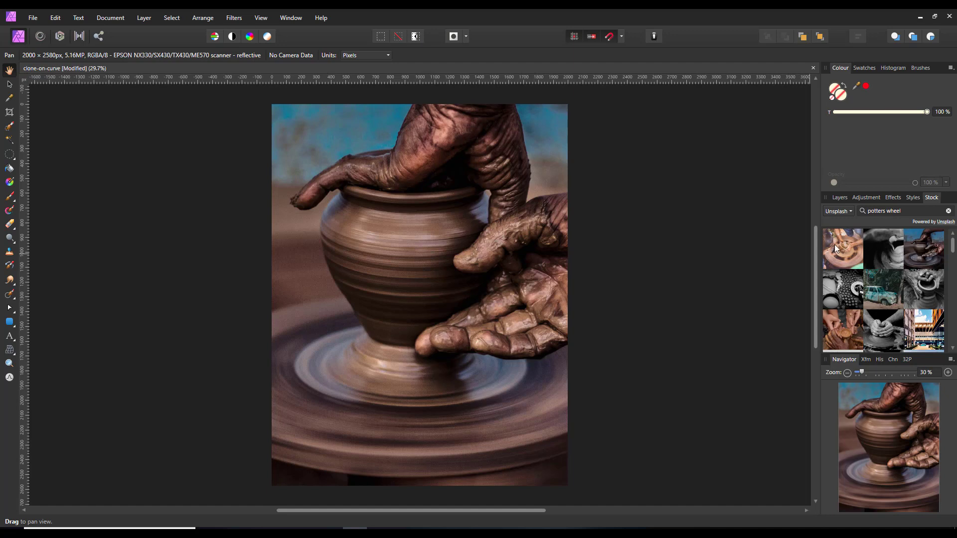
{"action": "left_click", "coordinate": [839, 198]}
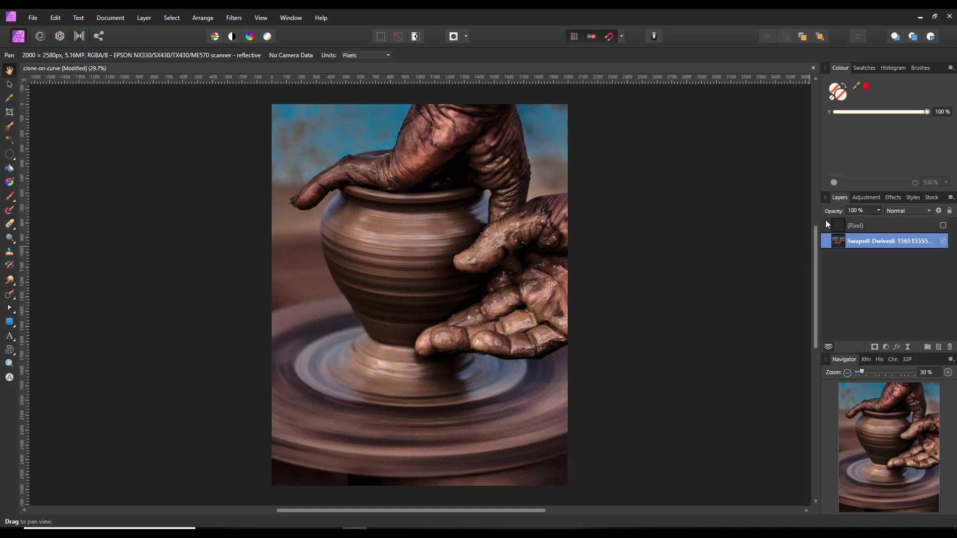
{"action": "left_click", "coordinate": [945, 228]}
{"action": "left_click", "coordinate": [893, 227]}
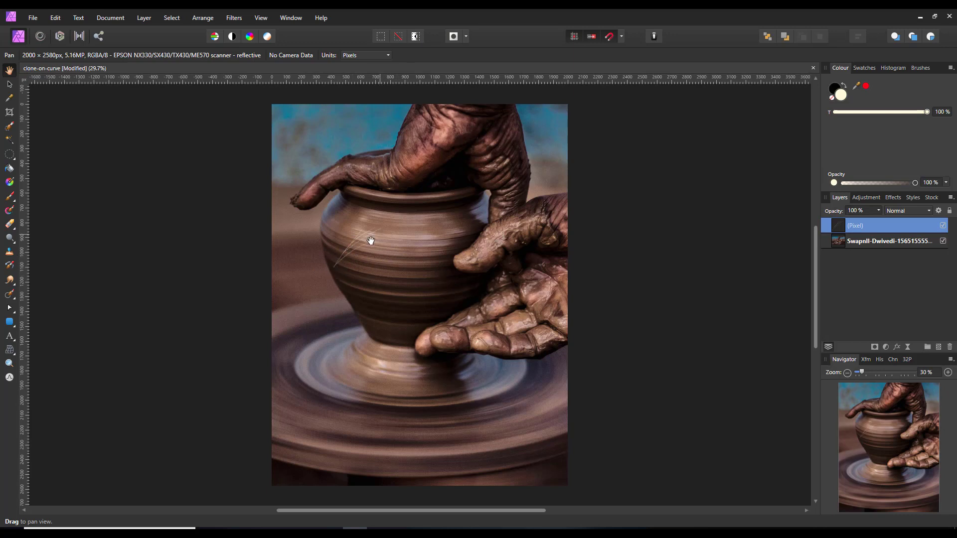
Merge Visible into a new Pixel layer and zoom in on the pot's scratches.
{"action": "right_click", "coordinate": [890, 226]}
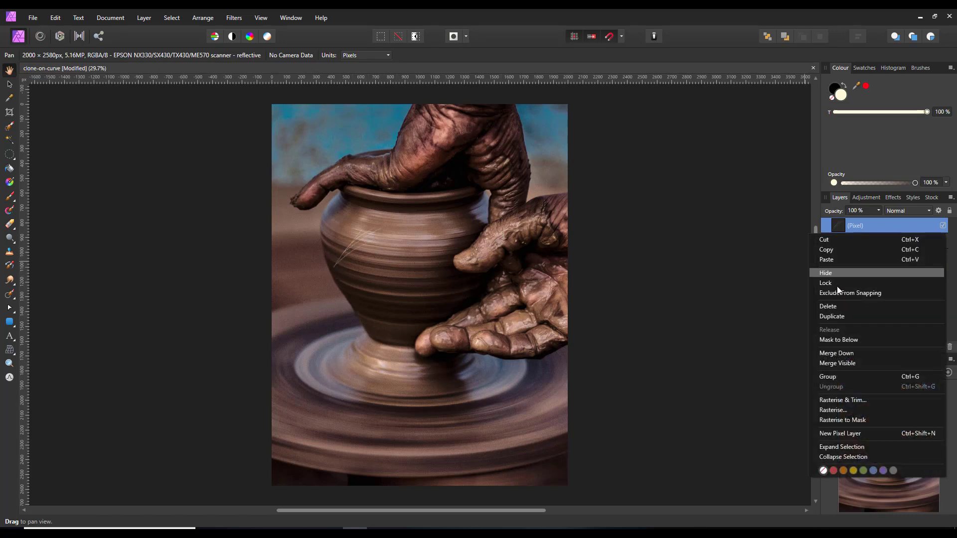
{"action": "left_click", "coordinate": [846, 363]}
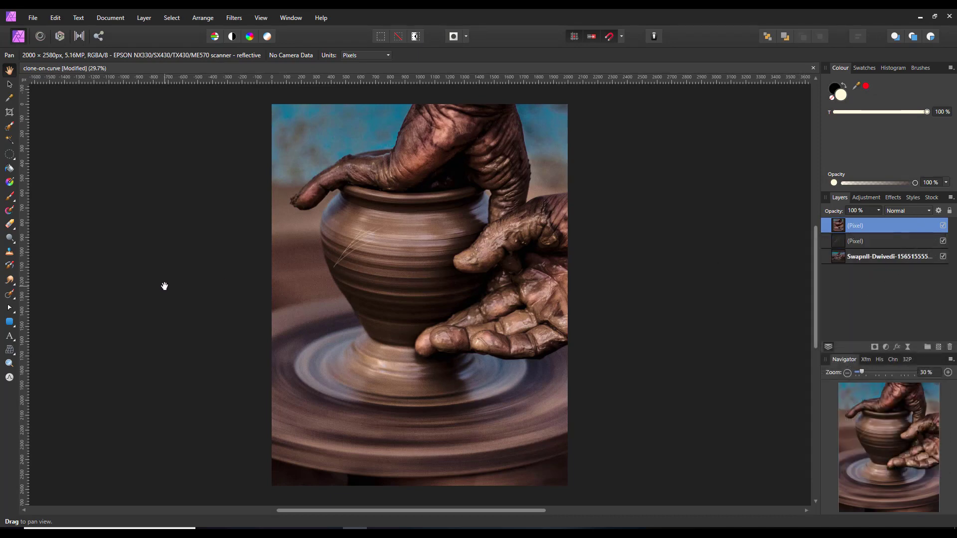
{"action": "scroll", "coordinate": [180, 284], "scroll_direction": "up", "scroll_amount": 2}
{"action": "scroll", "coordinate": [628, 297], "scroll_direction": "up", "scroll_amount": 2}
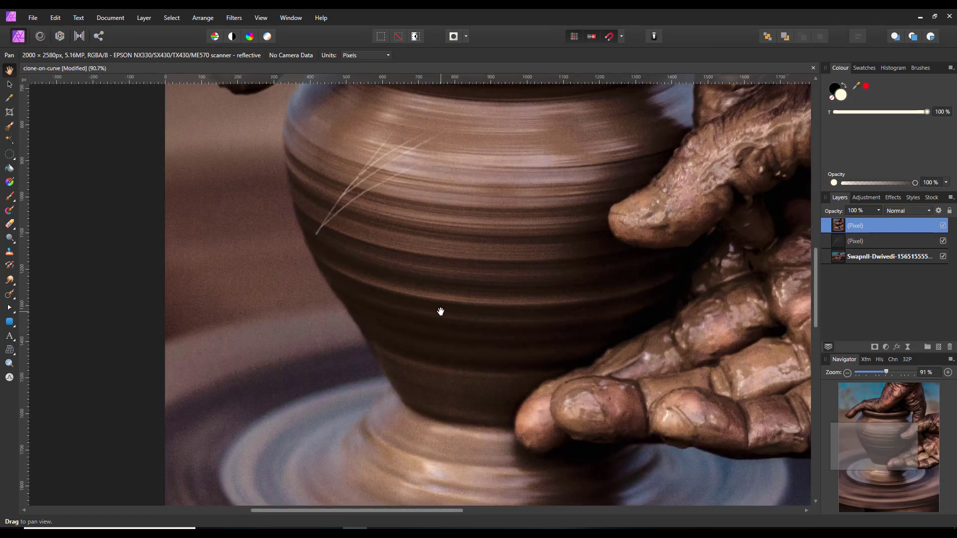
{"action": "scroll", "coordinate": [441, 312], "scroll_direction": "up", "scroll_amount": 1}
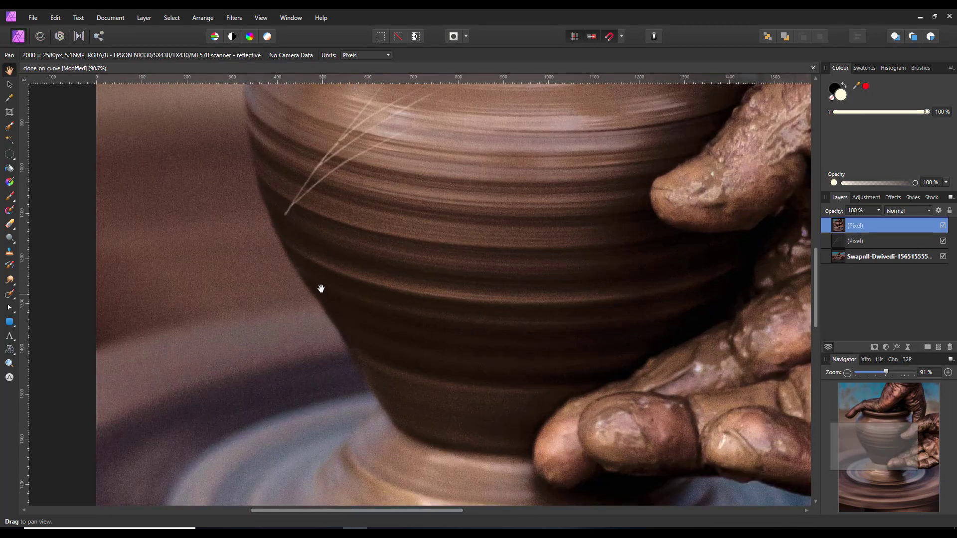
{"action": "left_click_drag", "start_coordinate": [321, 289], "coordinate": [592, 300]}
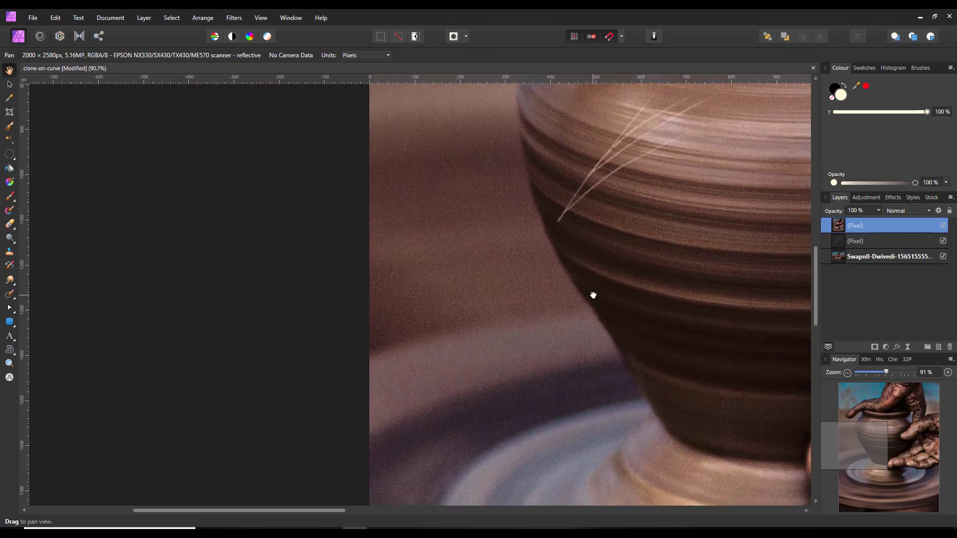
{"action": "left_click_drag", "start_coordinate": [592, 295], "coordinate": [515, 335]}
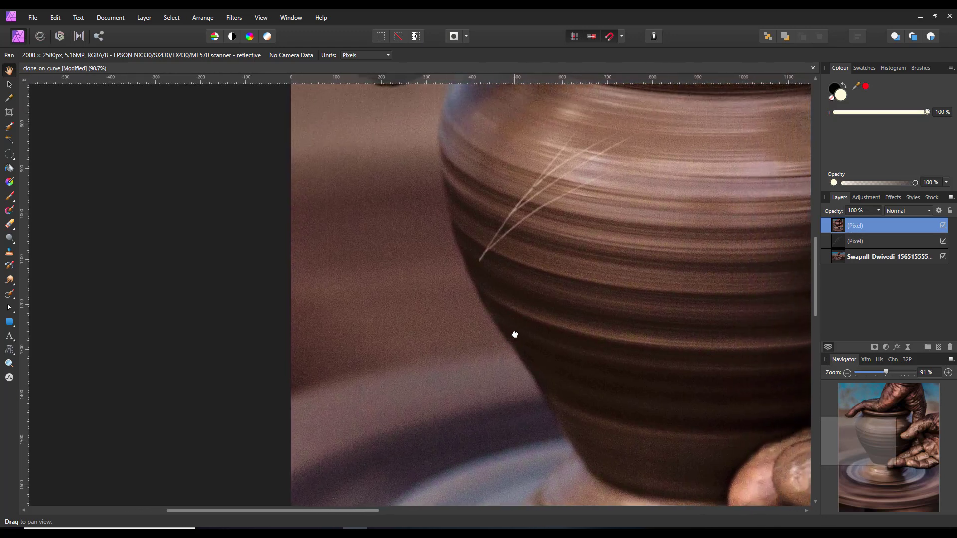
Choose the Inpainting Brush and shrink its width to about 103 px.
{"action": "left_click", "coordinate": [9, 296]}
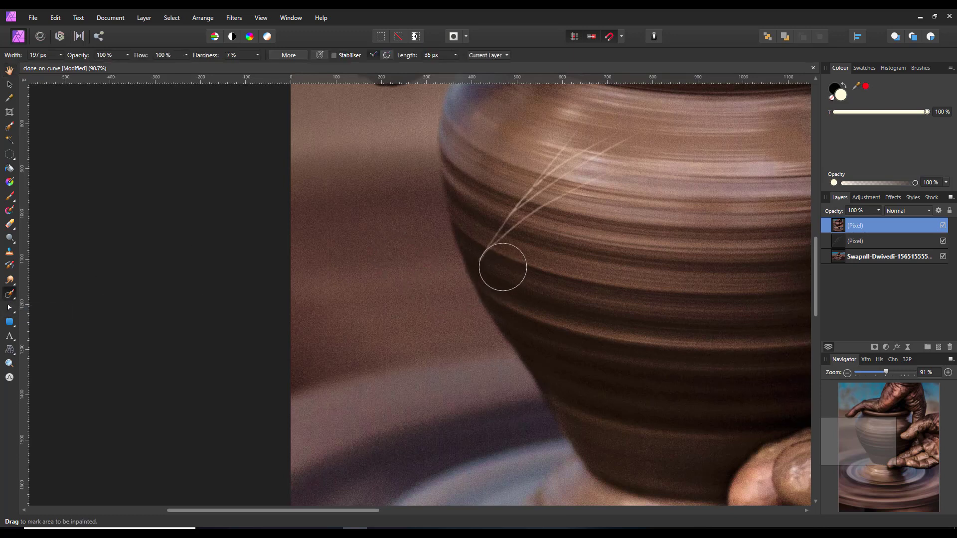
{"action": "key", "text": "bracketleft"}
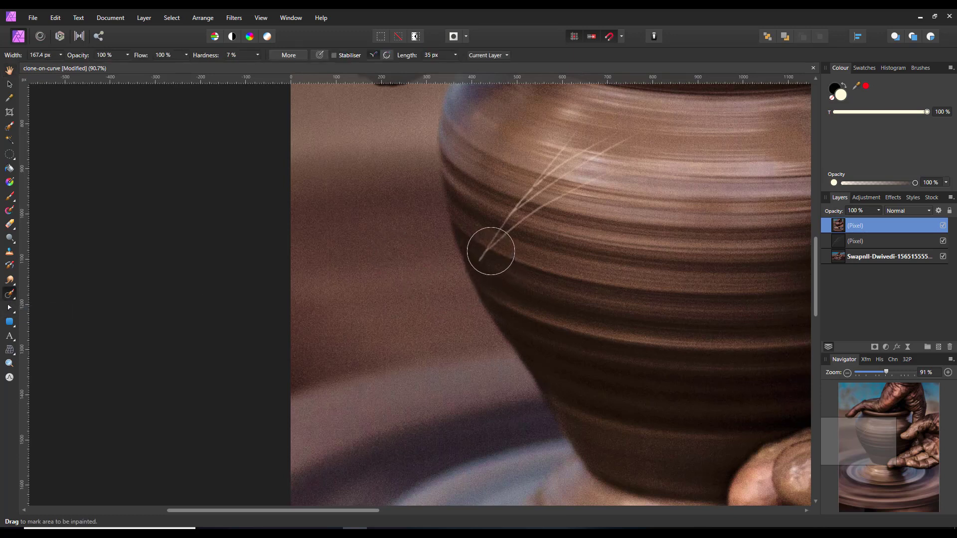
{"action": "key", "text": "bracketleft"}
{"action": "key", "text": "bracketleft"}
{"action": "key", "text": "bracketleft"}
Paint over the lower end of the pot's pale scratch with the Inpainting Brush.
{"action": "mouse_move", "coordinate": [486, 255]}
{"action": "left_mouse_down"}
{"action": "mouse_move", "coordinate": [519, 217]}
{"action": "mouse_move", "coordinate": [490, 235]}
{"action": "mouse_move", "coordinate": [569, 143]}
{"action": "mouse_move", "coordinate": [529, 201]}
{"action": "mouse_move", "coordinate": [569, 167]}
{"action": "mouse_move", "coordinate": [630, 142]}
{"action": "mouse_move", "coordinate": [515, 205]}
{"action": "mouse_move", "coordinate": [489, 232]}
{"action": "mouse_move", "coordinate": [613, 179]}
{"action": "left_mouse_up"}
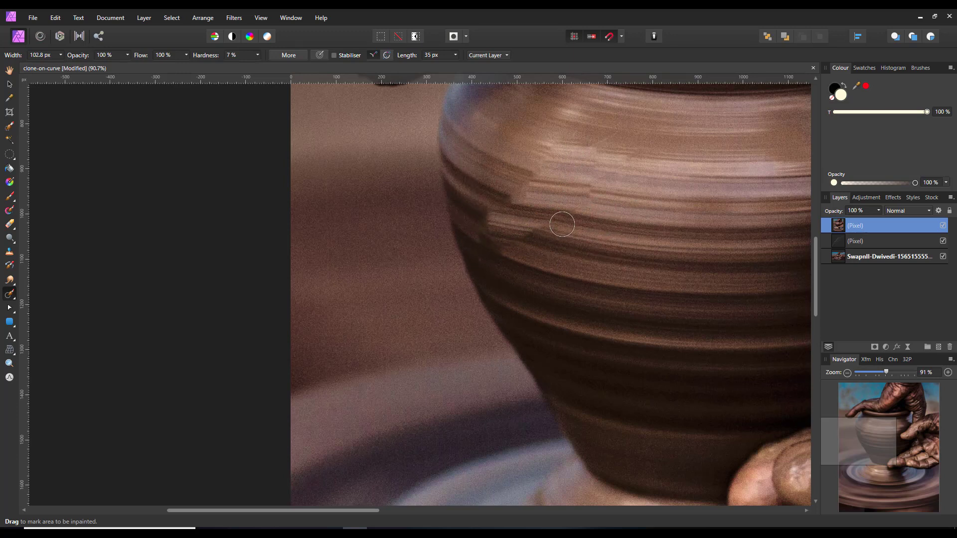
Undo the inpainting, then clone clay texture from a sampled pot point over the scratches.
{"action": "key", "text": "ctrl+z"}
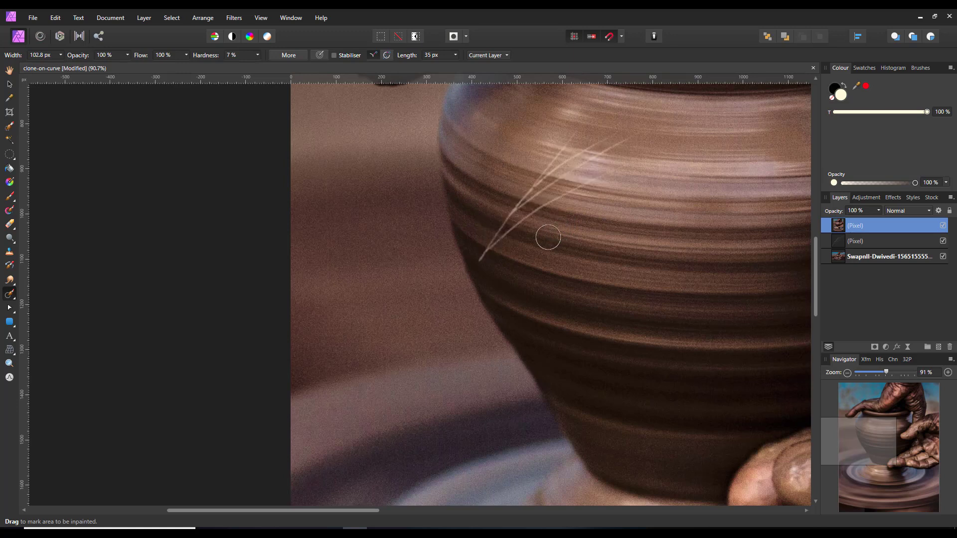
{"action": "left_click", "coordinate": [13, 254]}
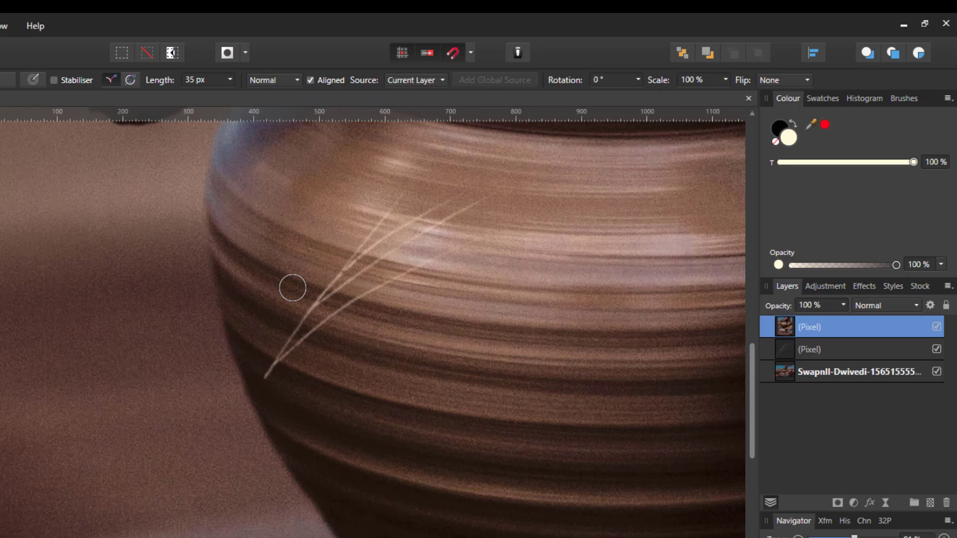
{"action": "left_click", "coordinate": [293, 288], "text": "alt"}
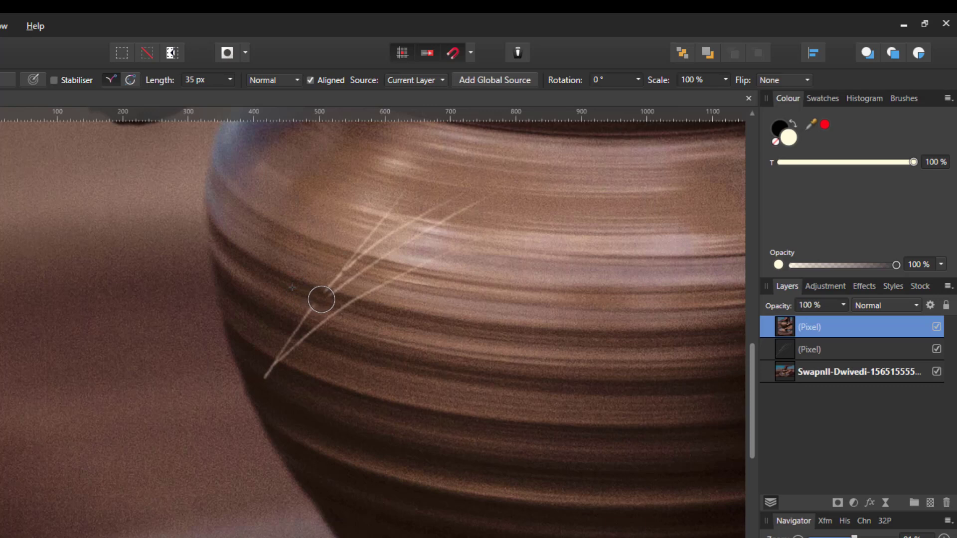
{"action": "left_click_drag", "start_coordinate": [321, 299], "coordinate": [358, 314]}
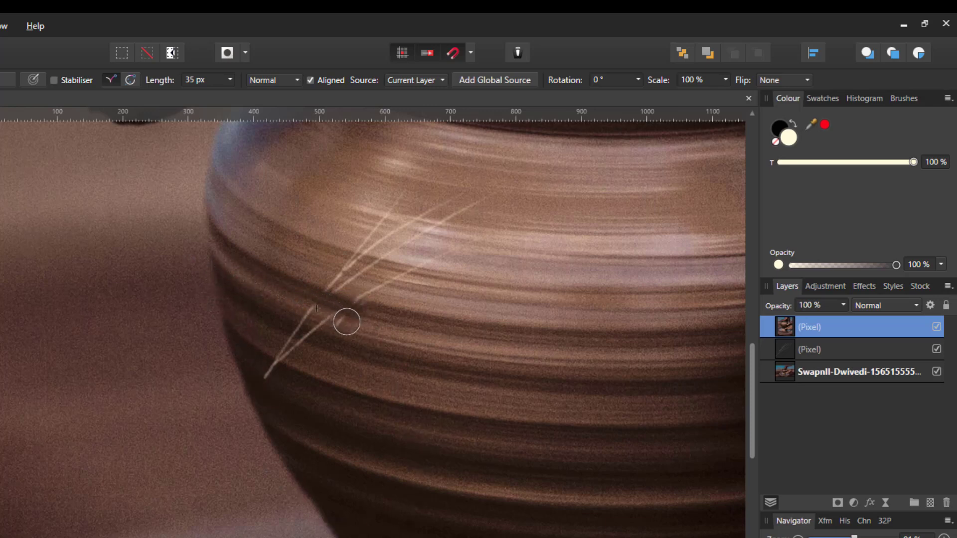
{"action": "left_click", "coordinate": [557, 334]}
Undo the clone strokes and remove the top merged Pixel layer.
{"action": "key", "text": "ctrl+z"}
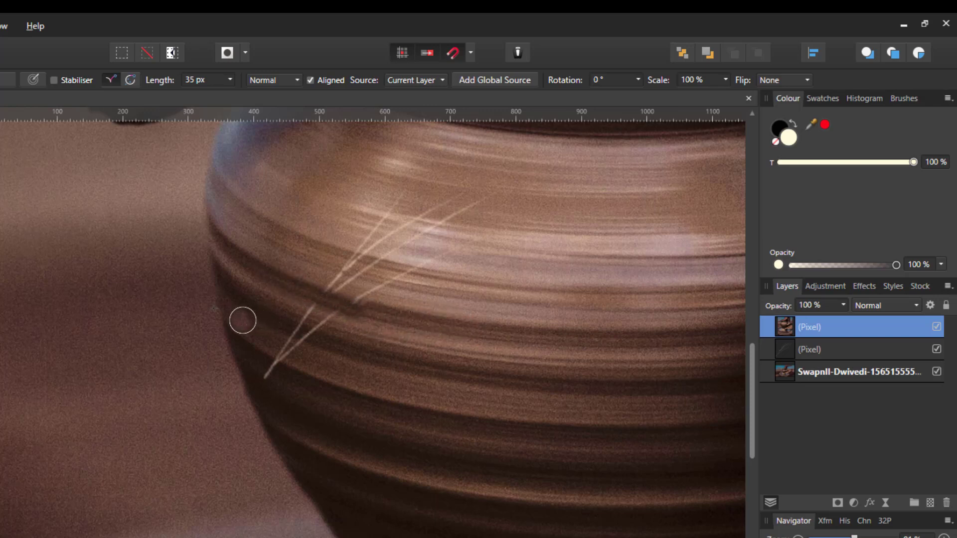
{"action": "key", "text": "ctrl+z"}
{"action": "key", "text": "ctrl+z"}
{"action": "key", "text": "ctrl+z"}
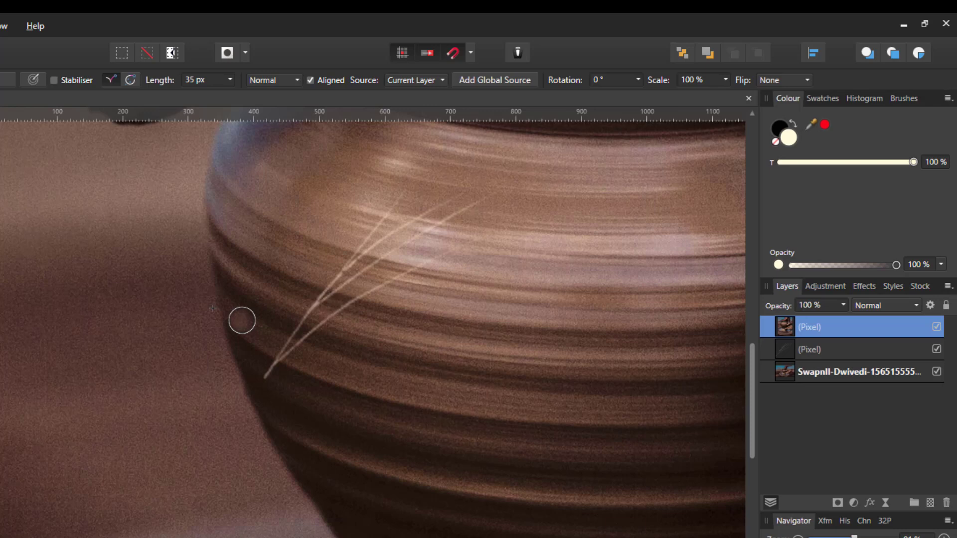
{"action": "key", "text": "ctrl+z"}
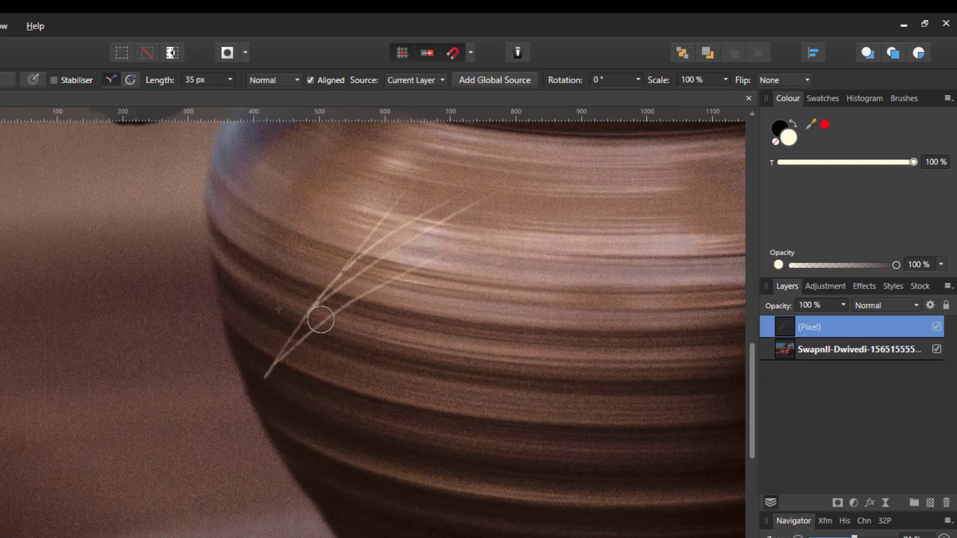
Use Merge Visible from the layer's context menu to create a new merged Pixel layer on top.
{"action": "right_click", "coordinate": [845, 327]}
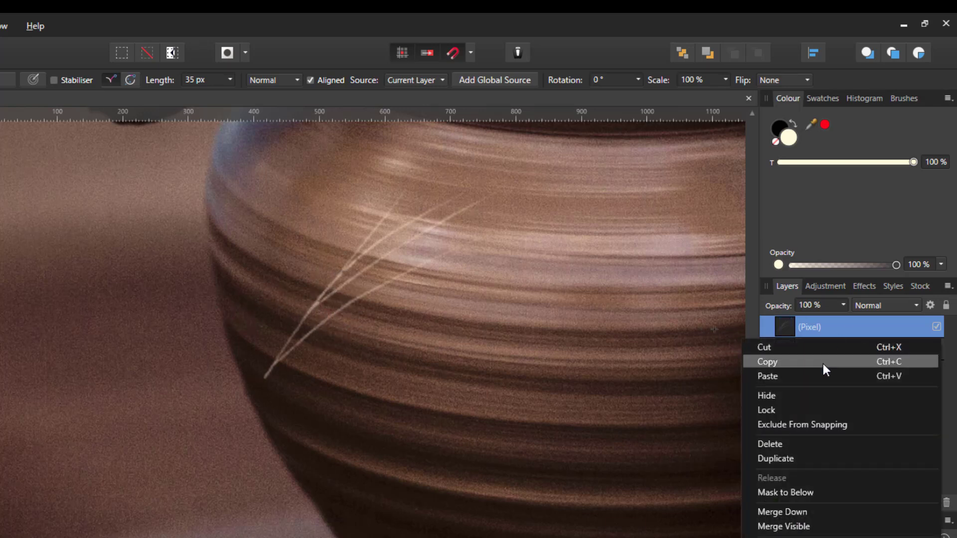
{"action": "left_click", "coordinate": [792, 526]}
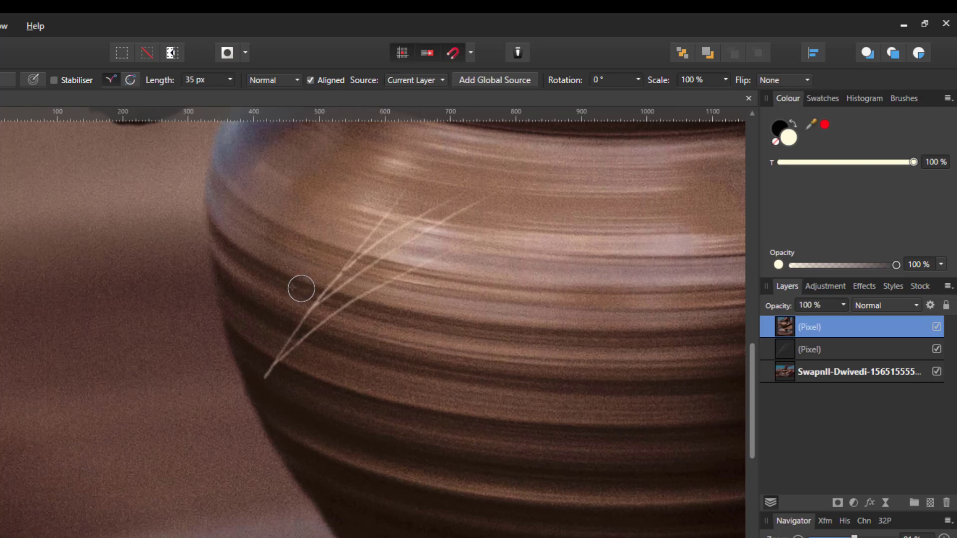
Sample beside the scratches and clone dabs over the bright strands, ending at 355° source rotation.
{"action": "left_click", "coordinate": [300, 288], "text": "alt"}
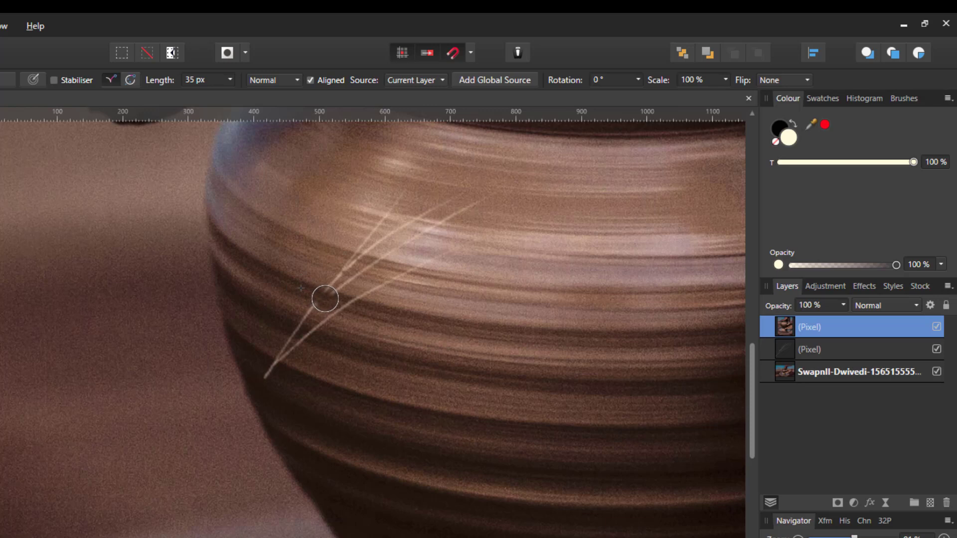
{"action": "left_click", "coordinate": [325, 297]}
{"action": "left_click", "coordinate": [325, 297]}
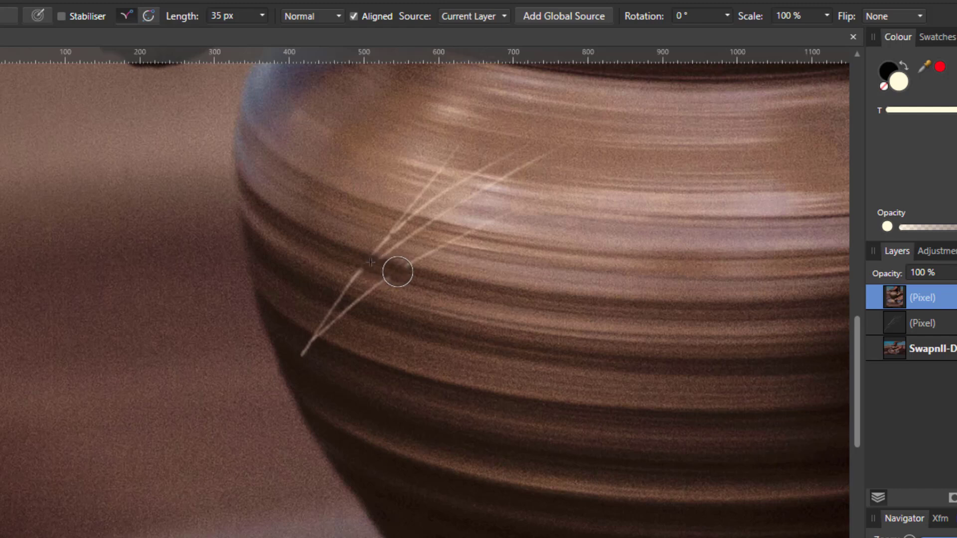
{"action": "left_click", "coordinate": [397, 271]}
{"action": "key", "text": "period"}
{"action": "key", "text": "period"}
{"action": "key", "text": "period"}
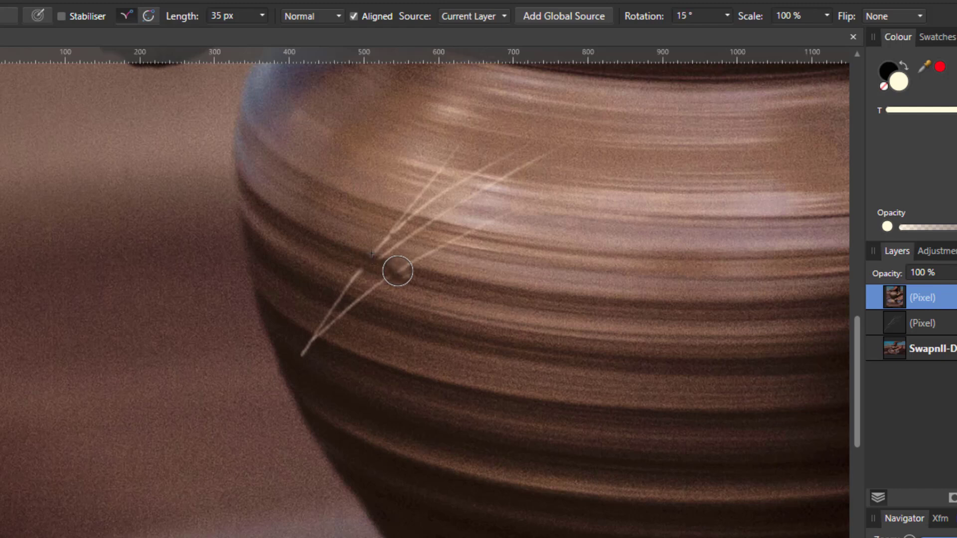
{"action": "key", "text": "comma"}
{"action": "key", "text": "comma"}
{"action": "key", "text": "comma"}
{"action": "key", "text": "comma"}
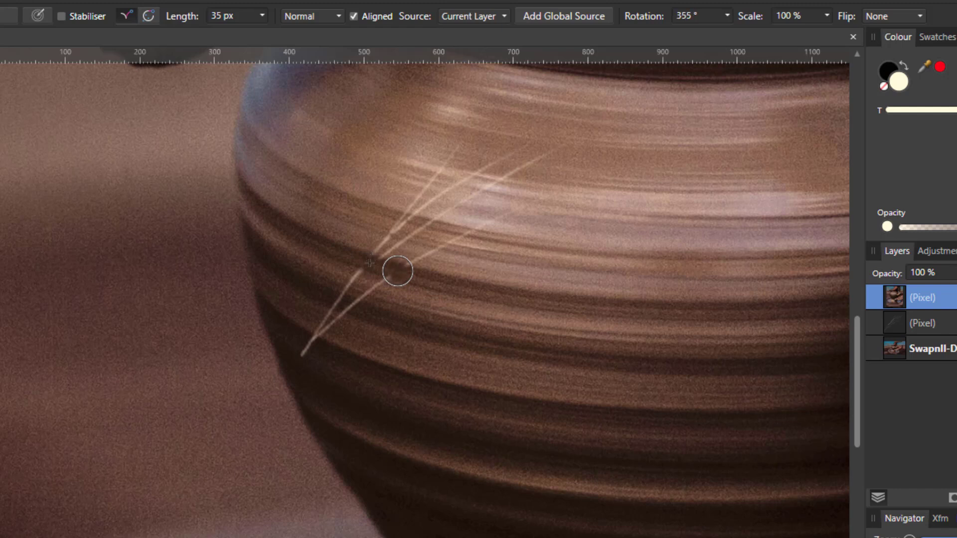
Clone over the scratch lines from a source above them, redoing one bad stroke, at 350° rotation.
{"action": "left_click", "coordinate": [323, 275], "text": "alt"}
{"action": "left_click_drag", "start_coordinate": [352, 290], "coordinate": [373, 293]}
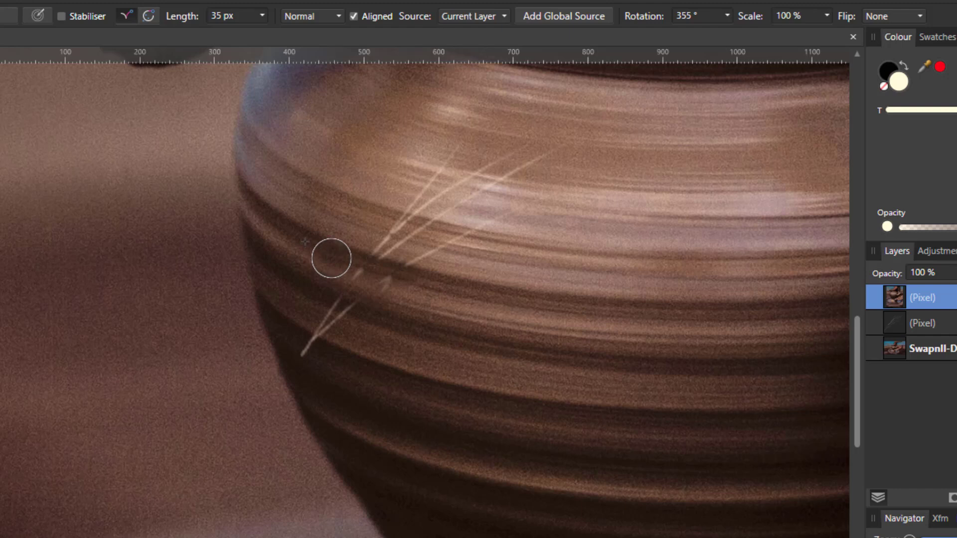
{"action": "left_click_drag", "start_coordinate": [331, 258], "coordinate": [390, 282]}
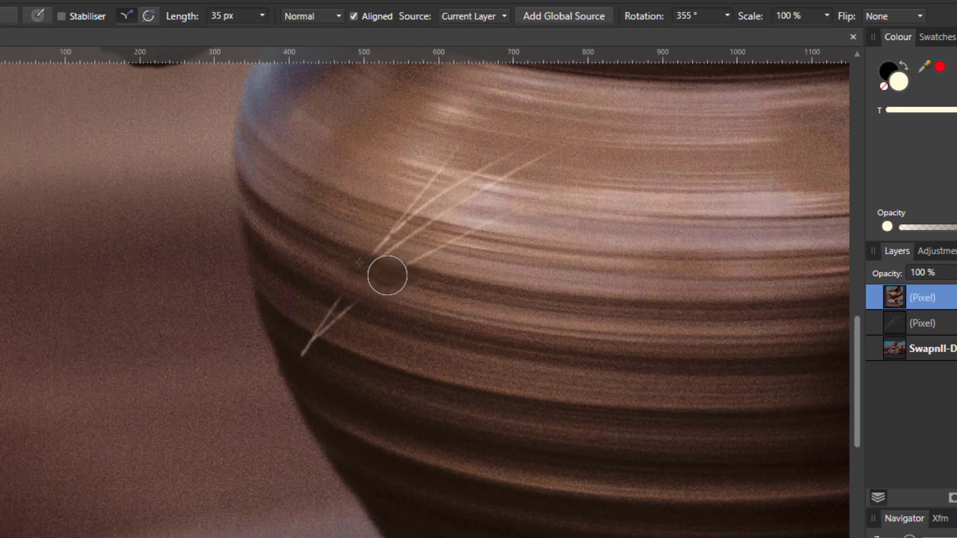
{"action": "key", "text": "ctrl+z"}
{"action": "left_click", "coordinate": [387, 275]}
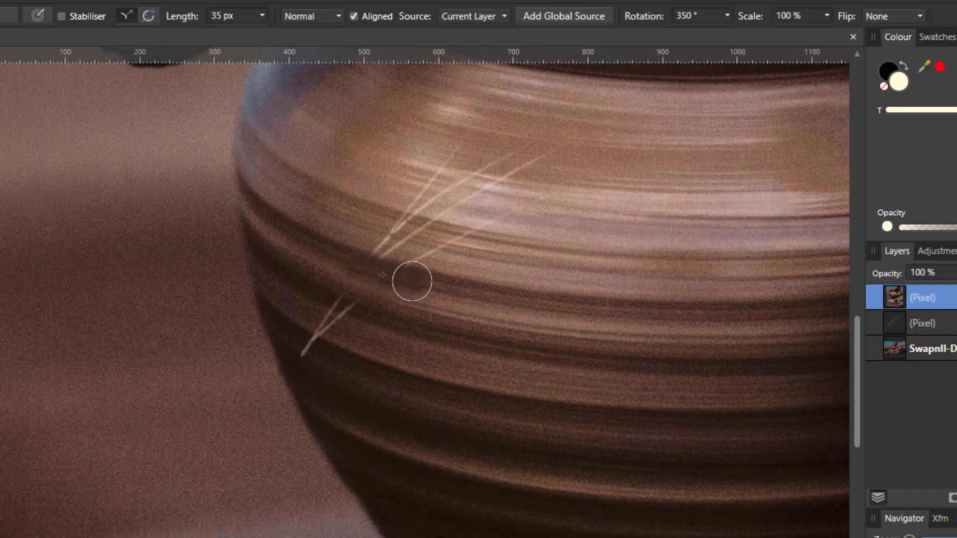
{"action": "left_click", "coordinate": [525, 328]}
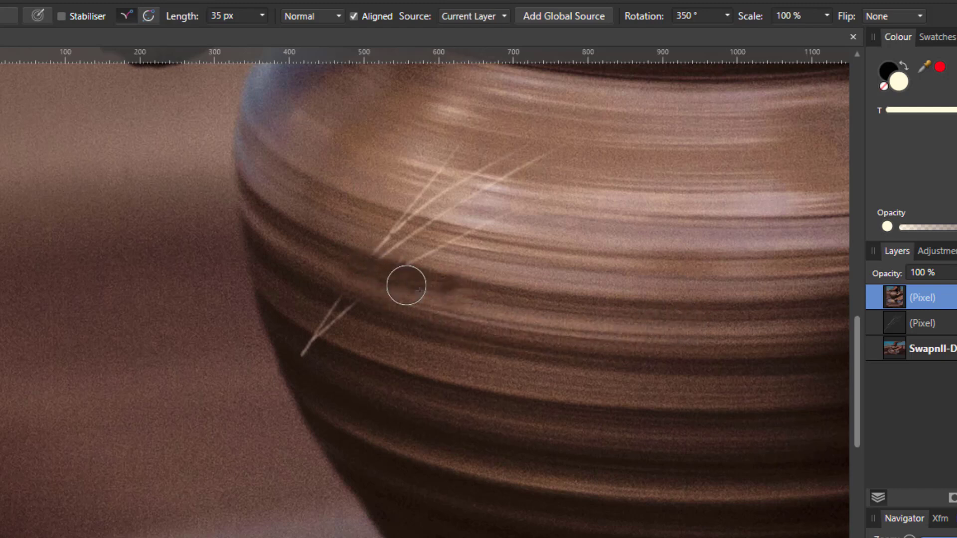
{"action": "left_click", "coordinate": [351, 263], "text": "alt"}
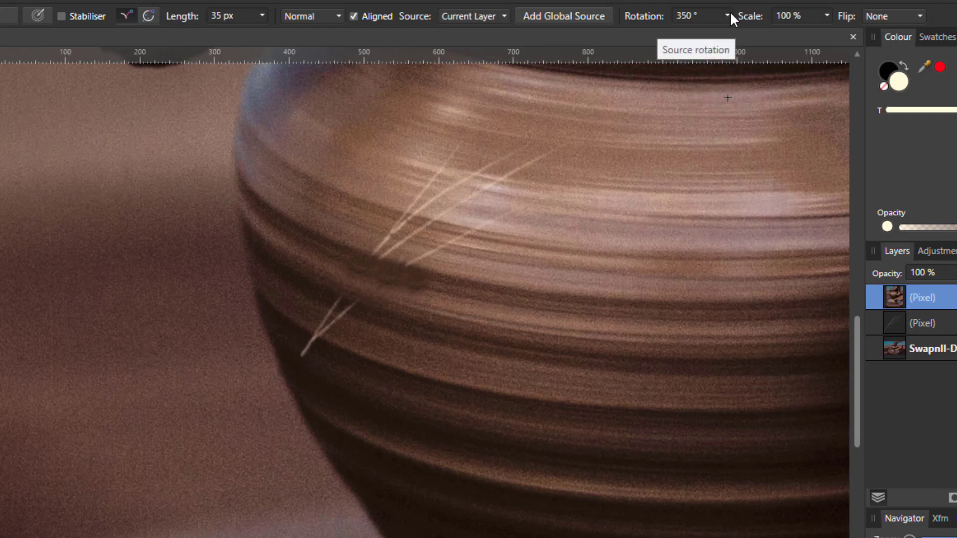
Enter 1 in the clone source Rotation box.
{"action": "left_click", "coordinate": [691, 16]}
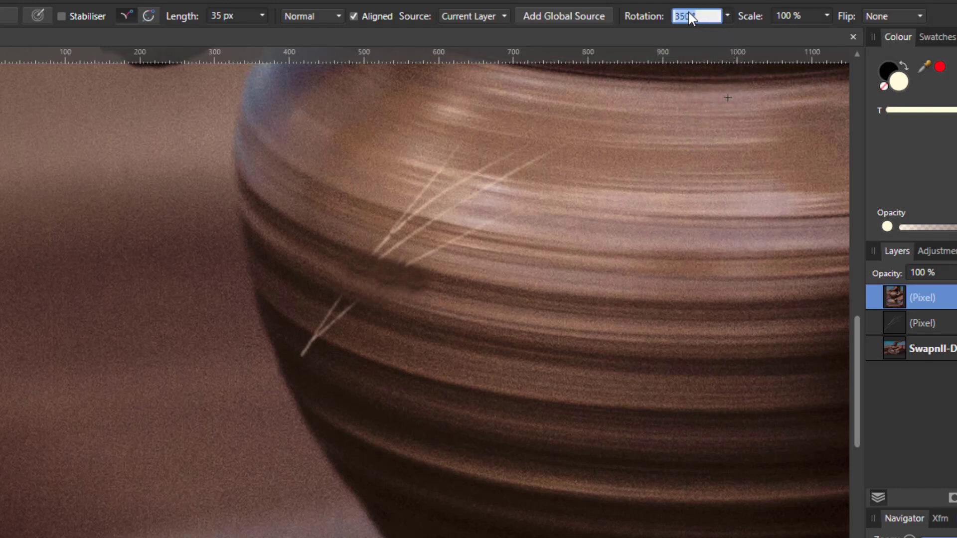
{"action": "type", "text": "1"}
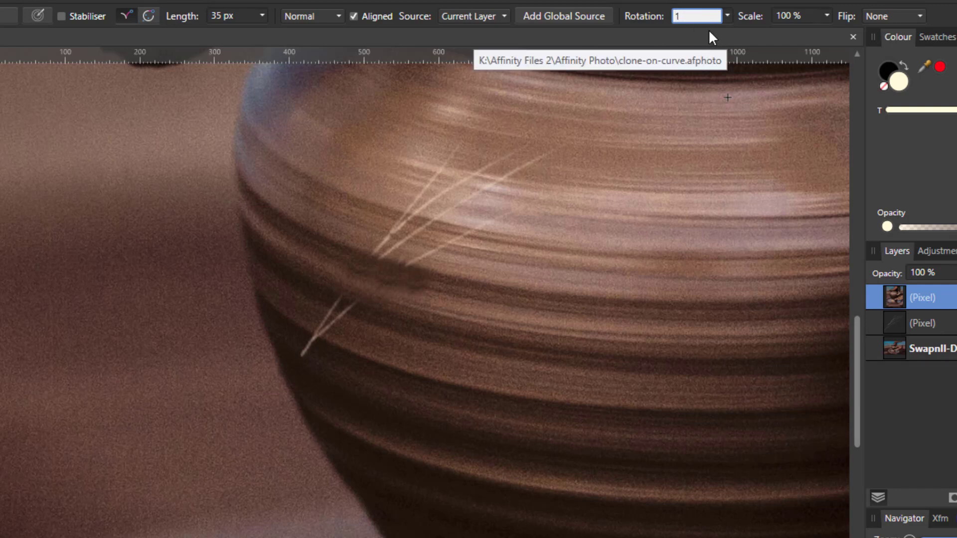
{"action": "key", "text": "Return"}
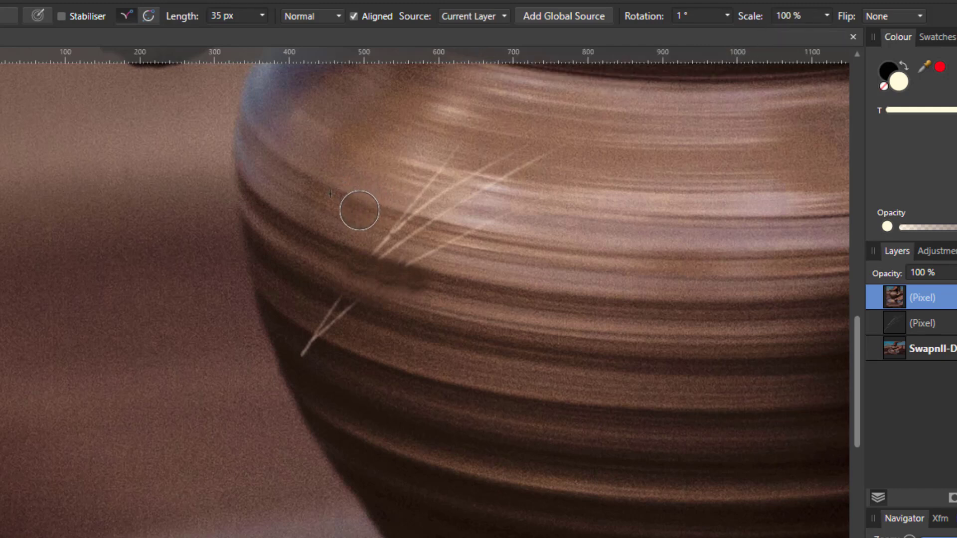
Sample near the rim and clone over the bright upper scratch, nudging rotation to 351°.
{"action": "left_click", "coordinate": [360, 210]}
{"action": "left_click", "coordinate": [363, 208], "text": "alt"}
{"action": "mouse_move", "coordinate": [375, 211]}
{"action": "left_mouse_down"}
{"action": "mouse_move", "coordinate": [411, 224]}
{"action": "mouse_move", "coordinate": [400, 222]}
{"action": "left_mouse_up"}
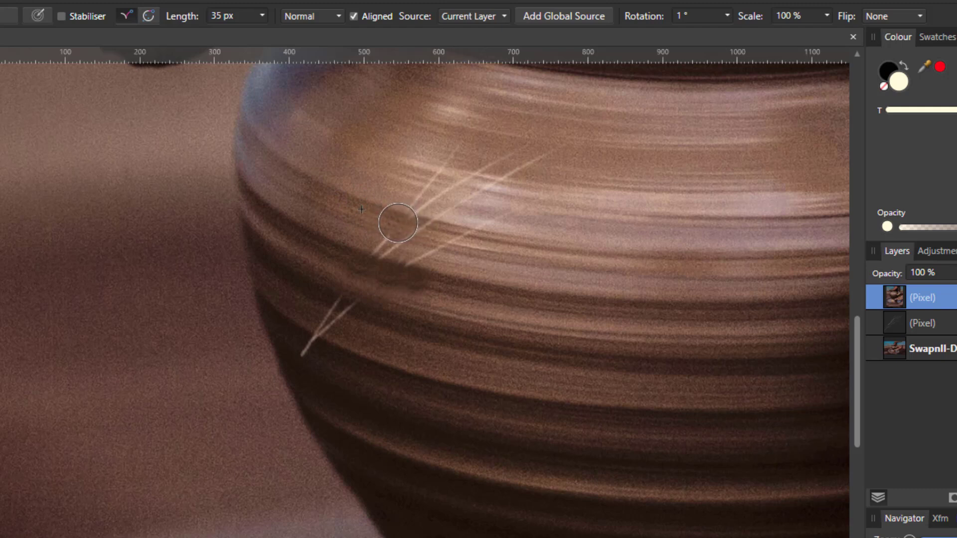
{"action": "key", "text": "comma"}
{"action": "mouse_move", "coordinate": [394, 216]}
{"action": "left_mouse_down"}
{"action": "mouse_move", "coordinate": [455, 249]}
{"action": "mouse_move", "coordinate": [427, 224]}
{"action": "mouse_move", "coordinate": [448, 241]}
{"action": "mouse_move", "coordinate": [513, 254]}
{"action": "mouse_move", "coordinate": [498, 260]}
{"action": "mouse_move", "coordinate": [451, 249]}
{"action": "mouse_move", "coordinate": [434, 229]}
{"action": "left_mouse_up"}
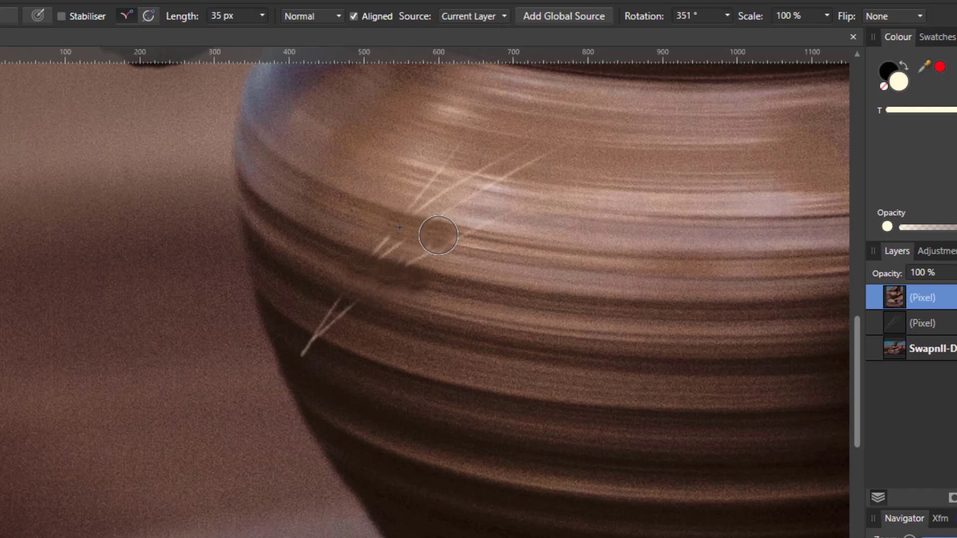
Set source rotation to 353° and clone dark tone over the scratch marks, undoing a stray patch.
{"action": "left_click", "coordinate": [697, 15]}
{"action": "type", "text": "353"}
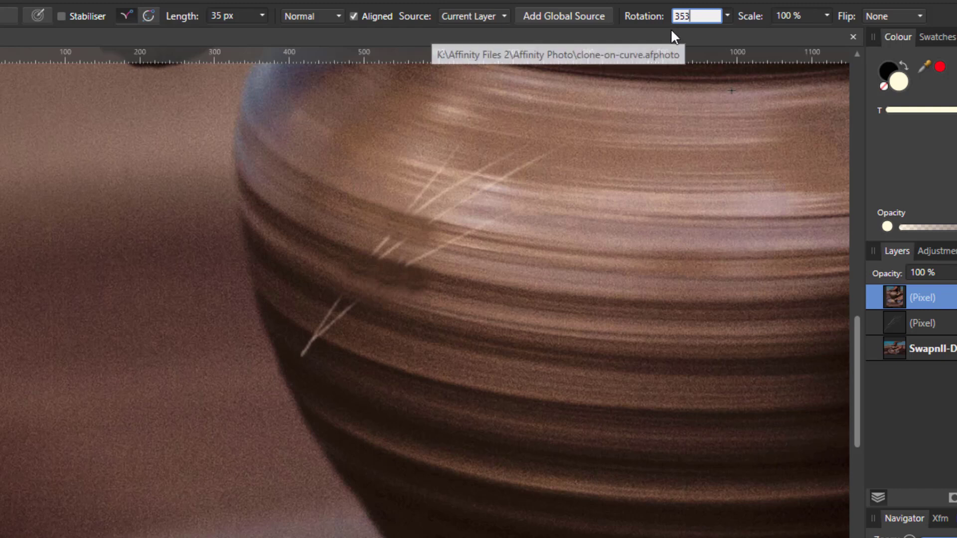
{"action": "key", "text": "Return"}
{"action": "mouse_move", "coordinate": [431, 275]}
{"action": "left_mouse_down"}
{"action": "mouse_move", "coordinate": [421, 226]}
{"action": "mouse_move", "coordinate": [431, 230]}
{"action": "left_mouse_up"}
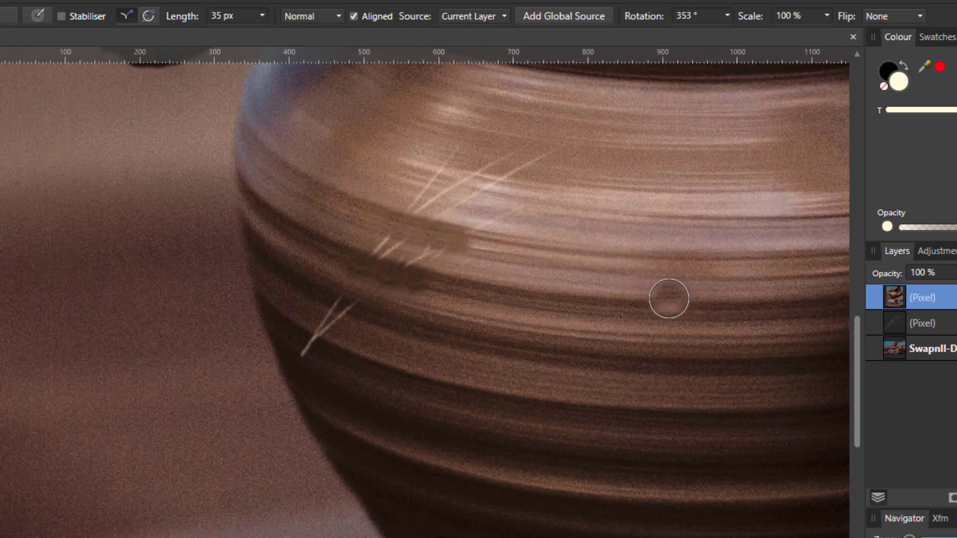
{"action": "left_click", "coordinate": [696, 246]}
{"action": "key", "text": "ctrl+z"}
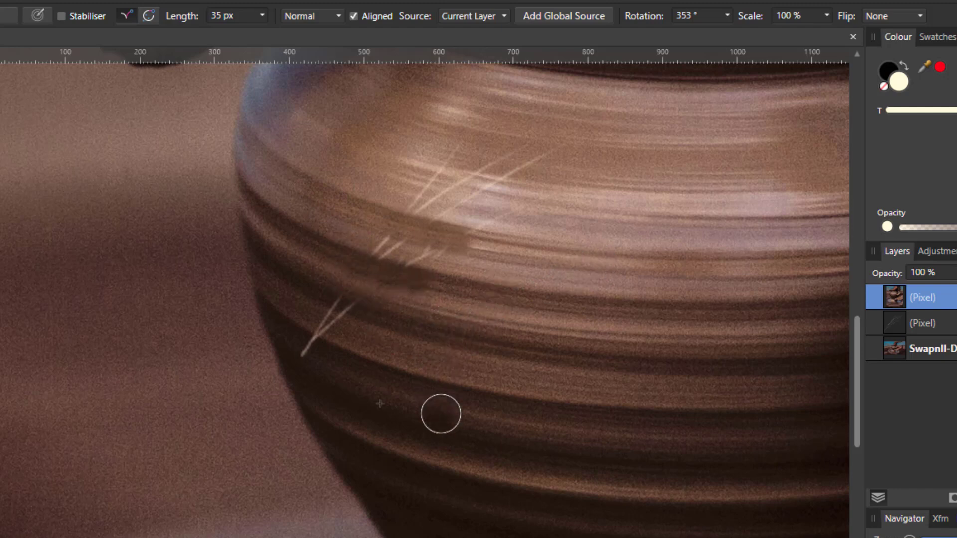
Sample near the lower scratches and adjust the clone source scale to 106%.
{"action": "left_click", "coordinate": [446, 282], "text": "alt"}
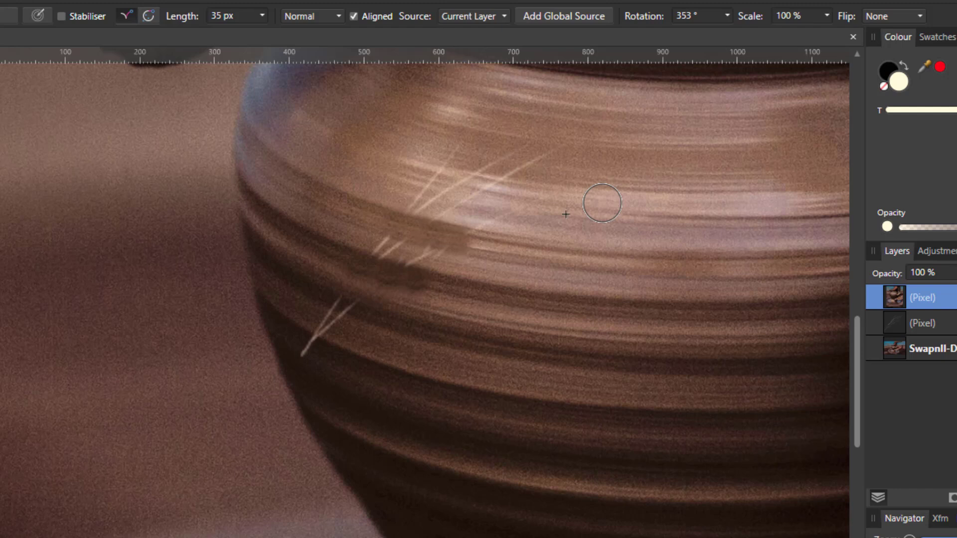
{"action": "key", "text": "ctrl+]"}
{"action": "key", "text": "ctrl+]"}
{"action": "key", "text": "ctrl+]"}
{"action": "key", "text": "ctrl+["}
{"action": "key", "text": "ctrl+["}
{"action": "key", "text": "ctrl+["}
{"action": "key", "text": "ctrl+["}
{"action": "key", "text": "ctrl+]"}
{"action": "key", "text": "ctrl+]"}
{"action": "key", "text": "ctrl+]"}
{"action": "key", "text": "ctrl+]"}
{"action": "key", "text": "ctrl+]"}
{"action": "key", "text": "ctrl+]"}
{"action": "key", "text": "ctrl+]"}
{"action": "key", "text": "ctrl+]"}
{"action": "key", "text": "ctrl+]"}
{"action": "key", "text": "ctrl+]"}
{"action": "key", "text": "ctrl+["}
{"action": "key", "text": "ctrl+["}
{"action": "key", "text": "ctrl+["}
{"action": "key", "text": "ctrl+["}
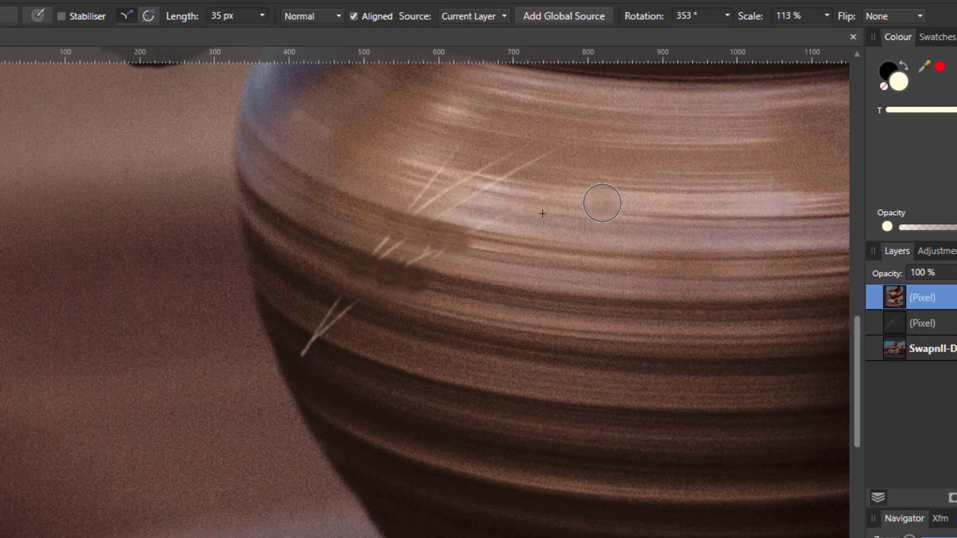
{"action": "key", "text": "ctrl+]"}
{"action": "key", "text": "ctrl+]"}
{"action": "key", "text": "ctrl+]"}
{"action": "key", "text": "ctrl+]"}
{"action": "key", "text": "ctrl+]"}
{"action": "key", "text": "ctrl+["}
{"action": "key", "text": "ctrl+["}
{"action": "key", "text": "ctrl+["}
{"action": "key", "text": "ctrl+["}
{"action": "key", "text": "ctrl+]"}
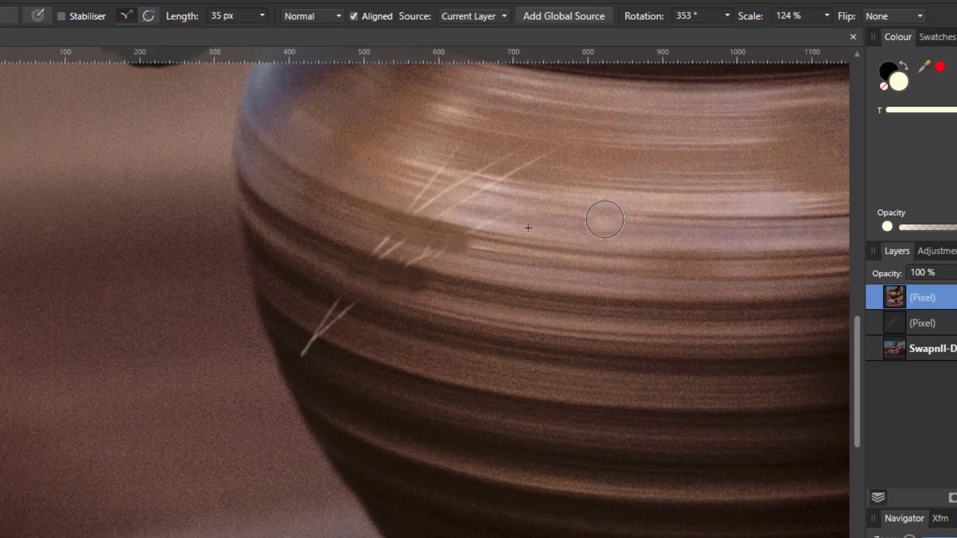
{"action": "scroll", "coordinate": [606, 197], "scroll_direction": "down", "scroll_amount": 3}
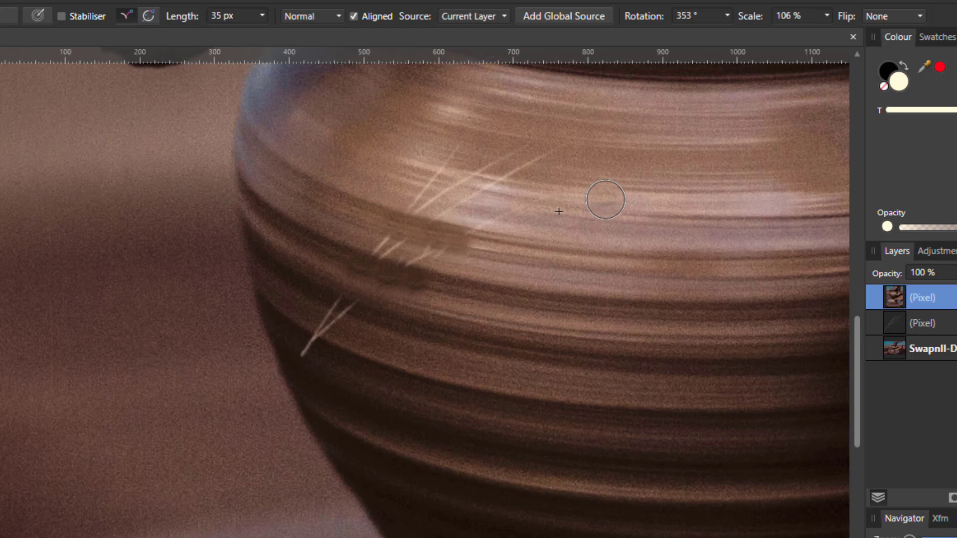
Clone test dabs on the upper band at 348°, 3° and 353° rotations, settling on 358°.
{"action": "left_click", "coordinate": [606, 200]}
{"action": "left_click", "coordinate": [605, 200]}
{"action": "left_click", "coordinate": [605, 200]}
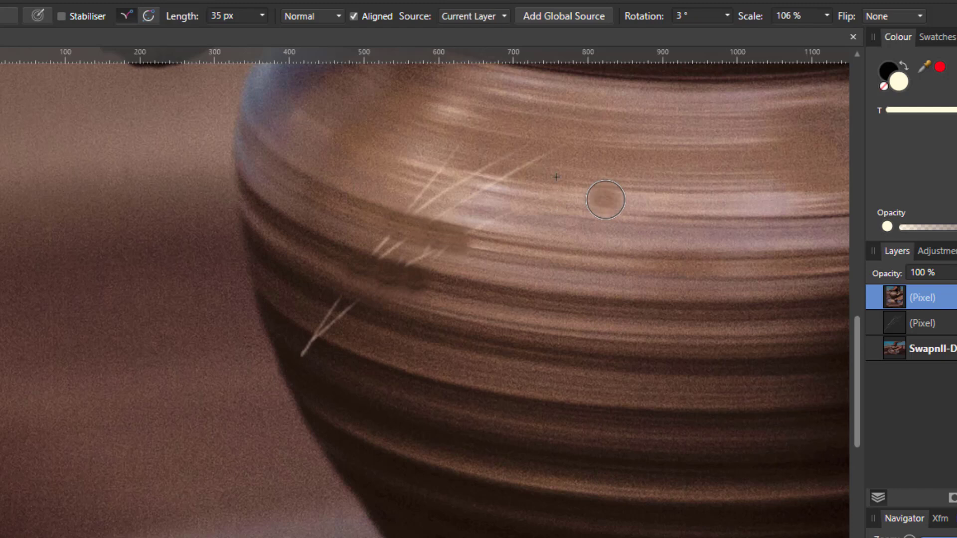
{"action": "left_click", "coordinate": [605, 200]}
{"action": "left_click", "coordinate": [606, 199]}
{"action": "left_click", "coordinate": [605, 200]}
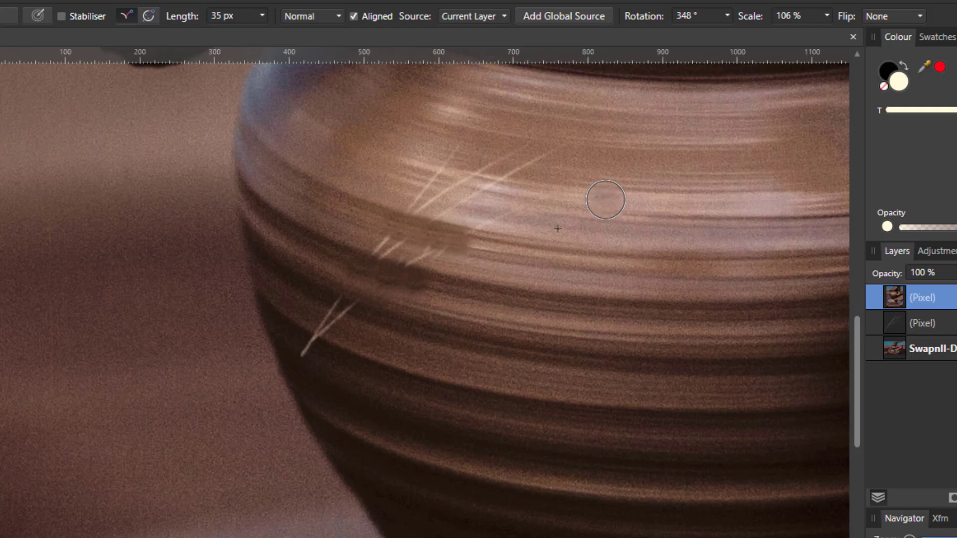
{"action": "left_click", "coordinate": [606, 200]}
{"action": "left_click", "coordinate": [604, 200]}
{"action": "left_click", "coordinate": [604, 200]}
{"action": "left_click", "coordinate": [604, 200]}
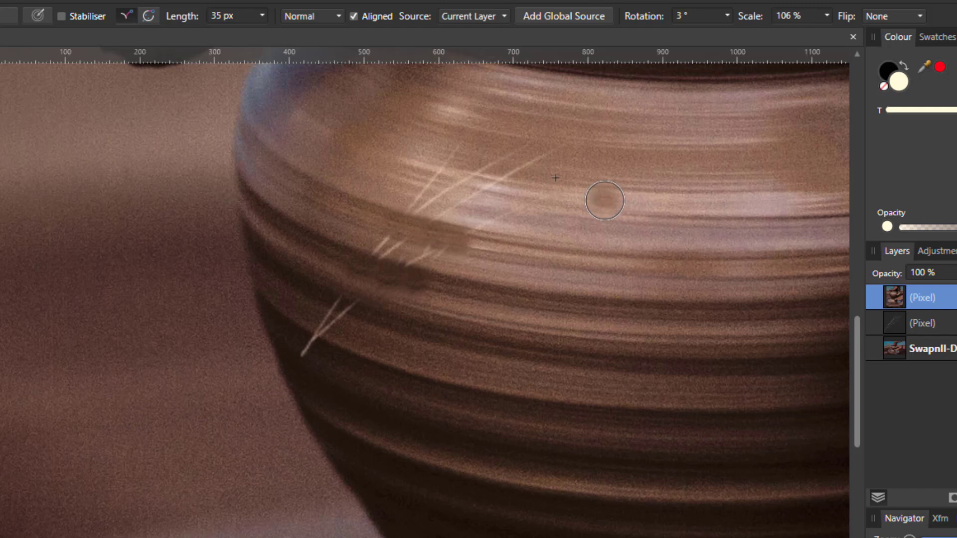
{"action": "left_click", "coordinate": [605, 200]}
{"action": "left_click", "coordinate": [605, 201]}
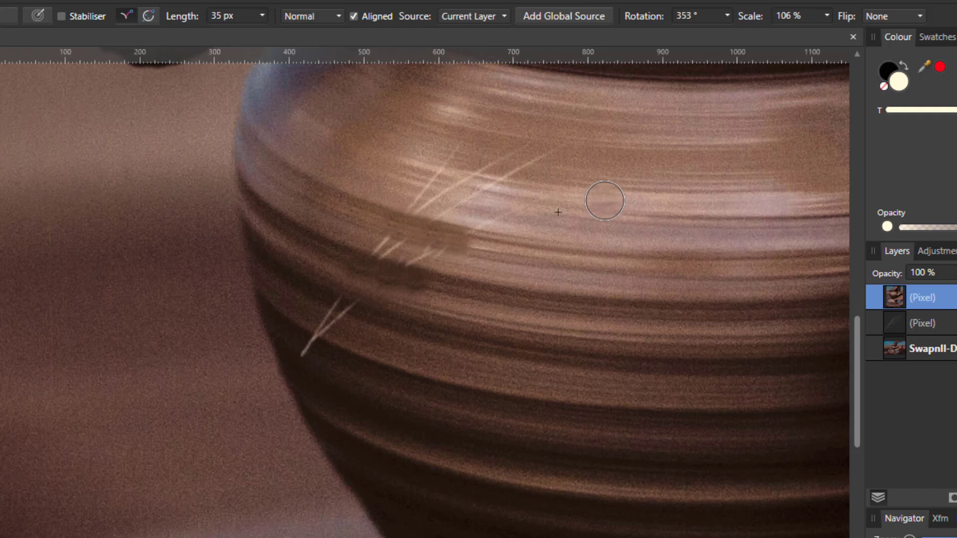
{"action": "key", "text": "bracketright"}
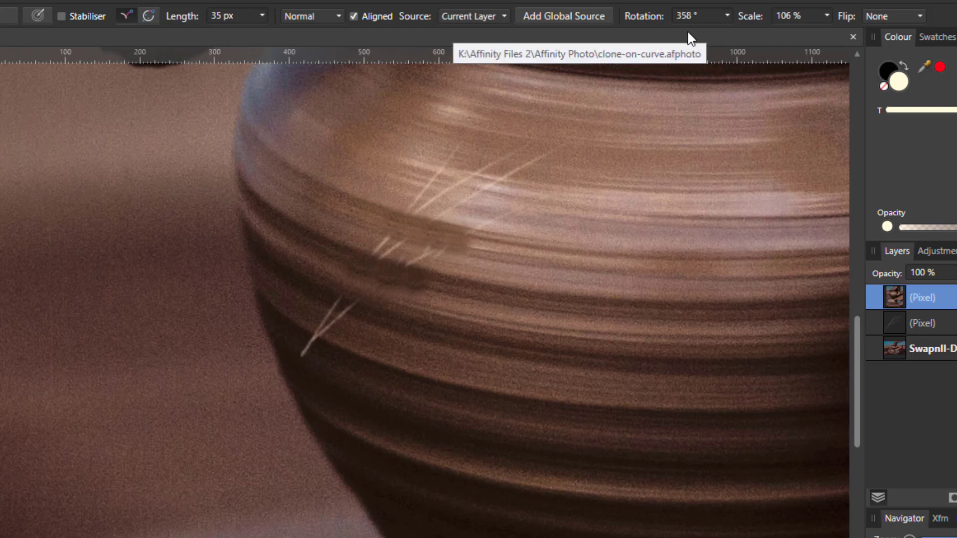
Enter 100 for the clone source Scale and 0 for Rotation in the context toolbar.
{"action": "left_click", "coordinate": [790, 17]}
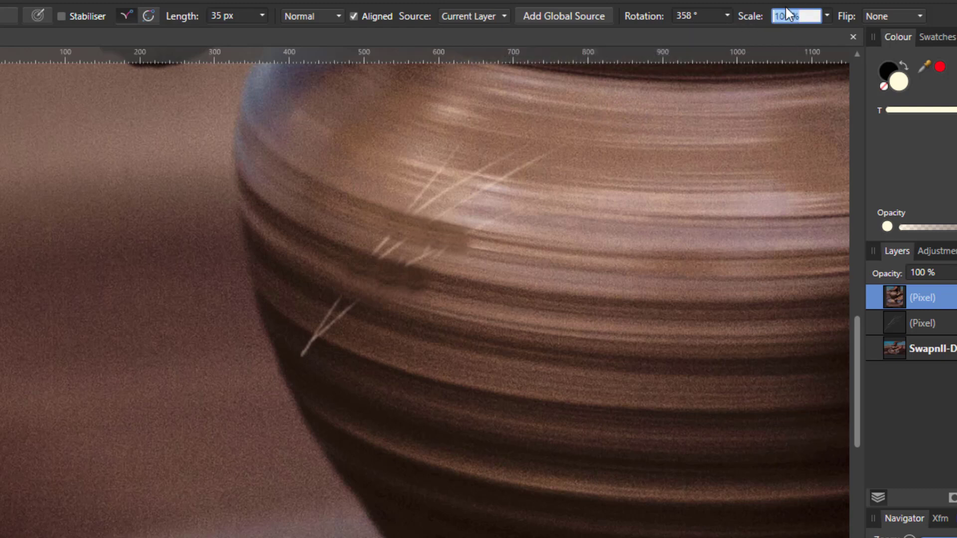
{"action": "type", "text": "100"}
{"action": "left_click", "coordinate": [689, 17]}
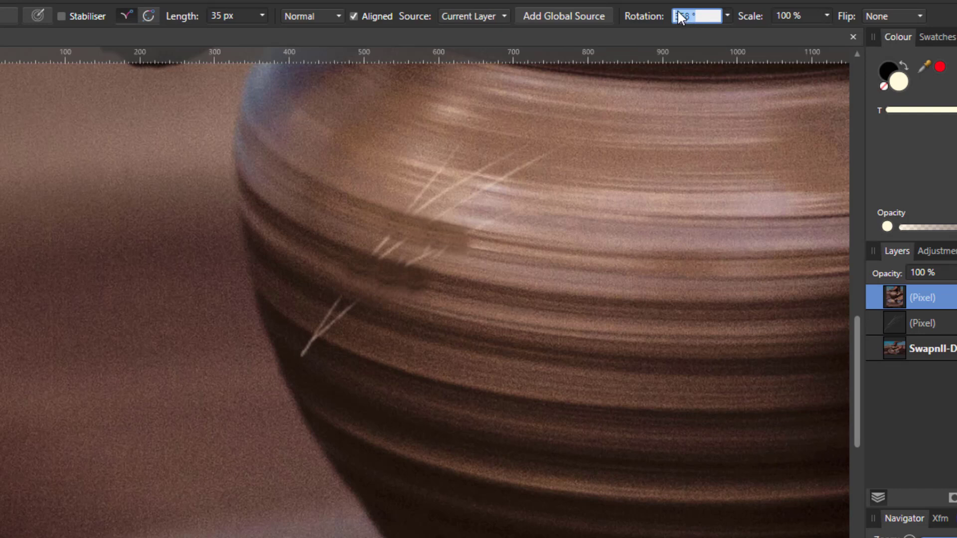
{"action": "type", "text": "0"}
{"action": "key", "text": "Return"}
Sample the right of the upper band, test and undo a ring-texture stroke, and toggle rotation between 355° and 0°.
{"action": "left_click", "coordinate": [665, 217], "text": "alt"}
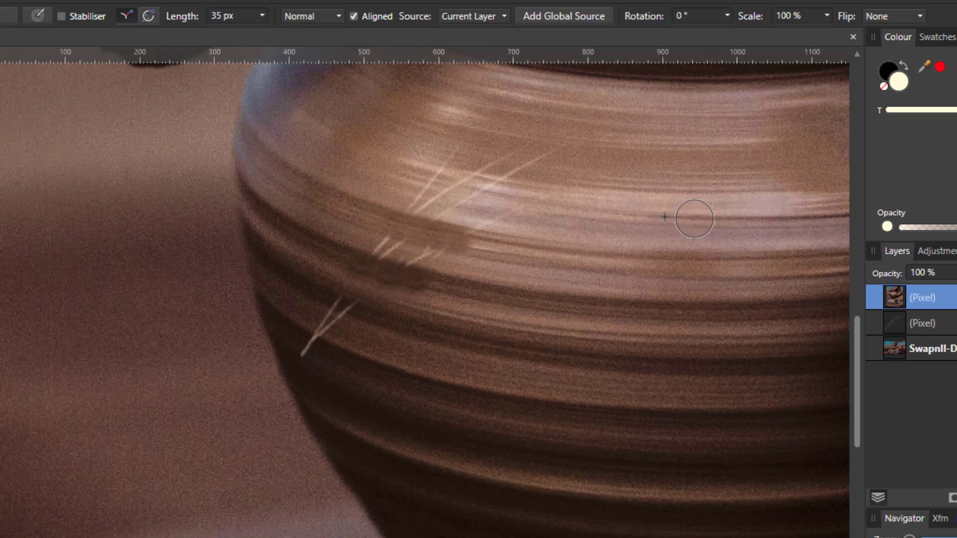
{"action": "left_click_drag", "start_coordinate": [694, 219], "coordinate": [832, 216]}
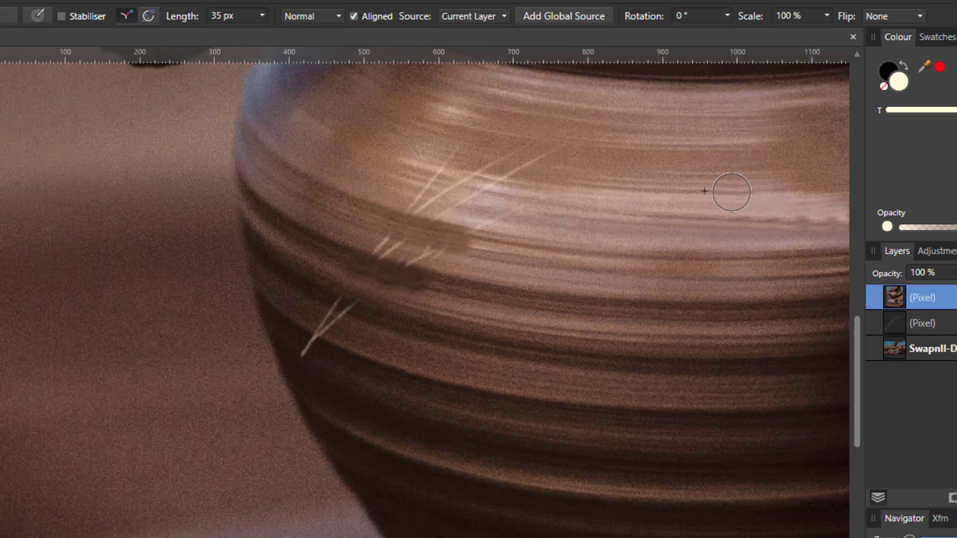
{"action": "key", "text": "ctrl+z"}
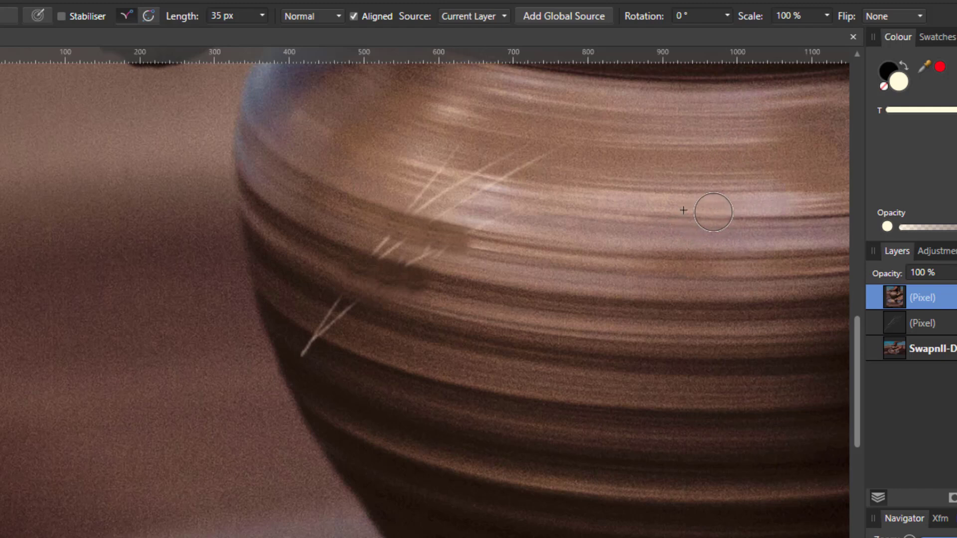
{"action": "key", "text": "comma"}
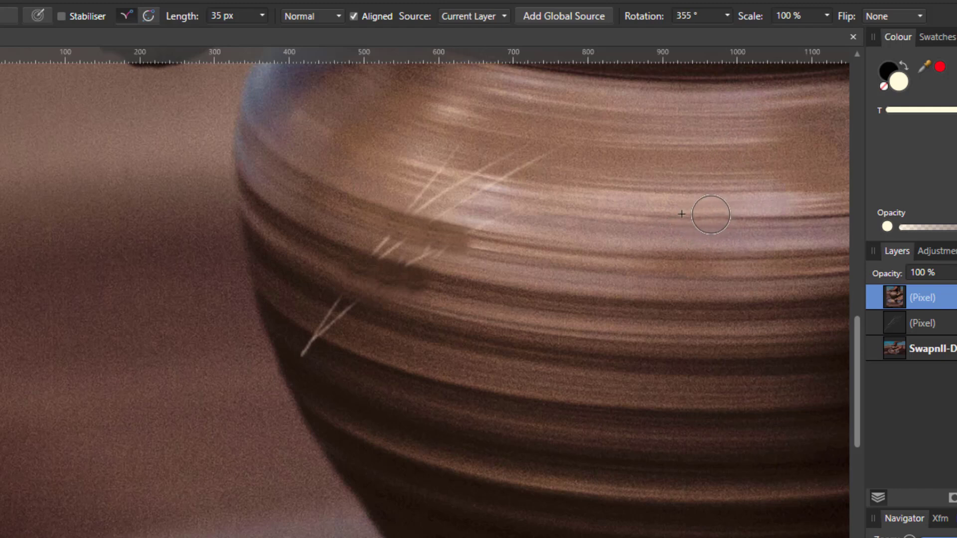
{"action": "key", "text": "period"}
{"action": "key", "text": "period"}
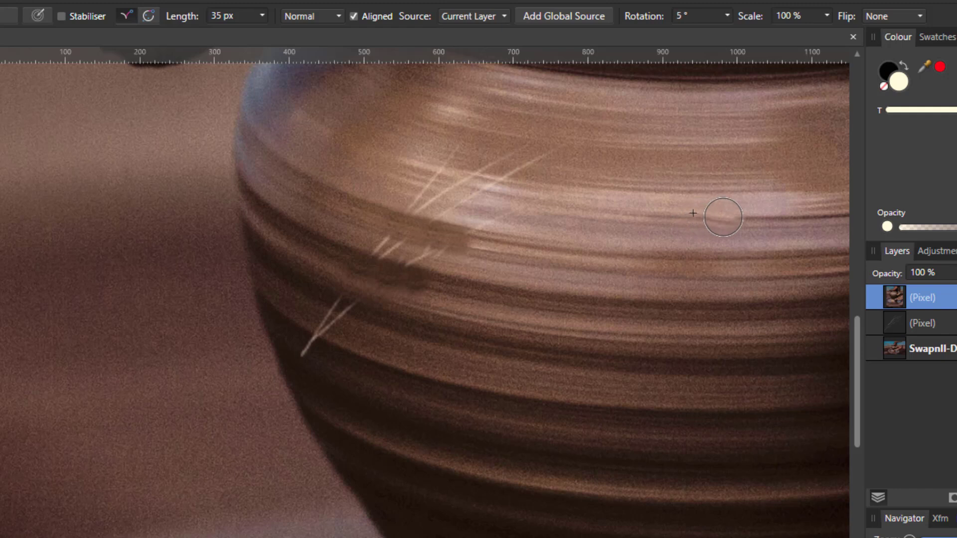
{"action": "key", "text": "comma"}
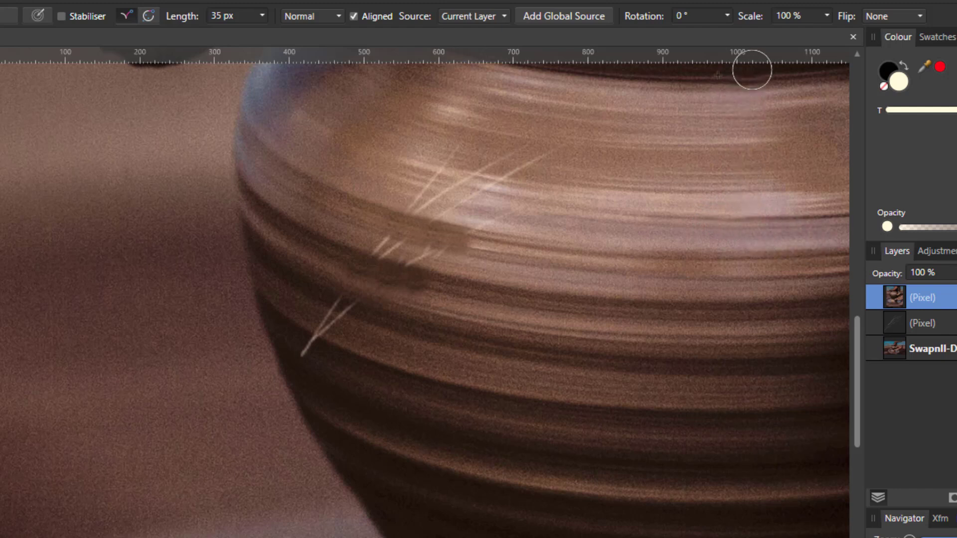
Enter 358° source rotation, nudge it to 353°, and clone a patch onto the right band.
{"action": "left_click", "coordinate": [686, 14]}
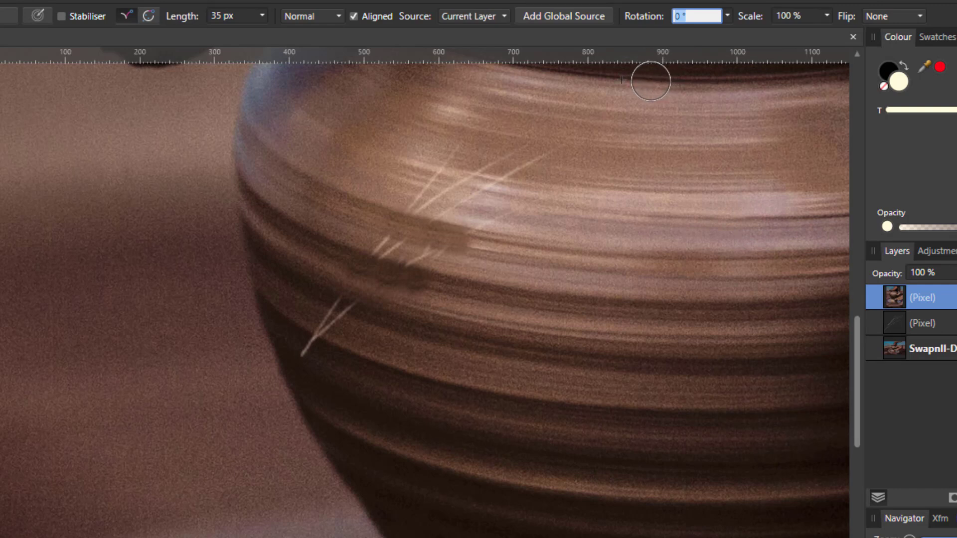
{"action": "type", "text": "3"}
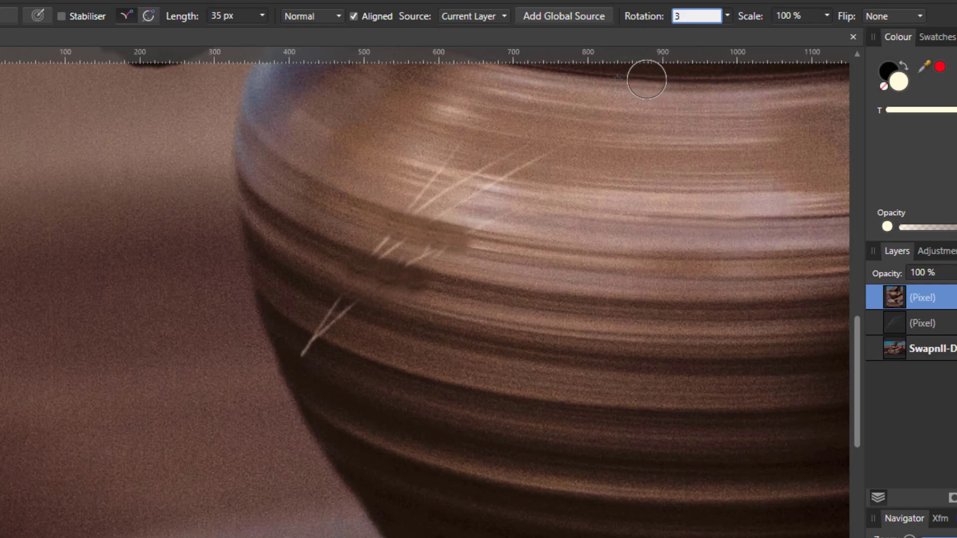
{"action": "type", "text": "58"}
{"action": "key", "text": "Return"}
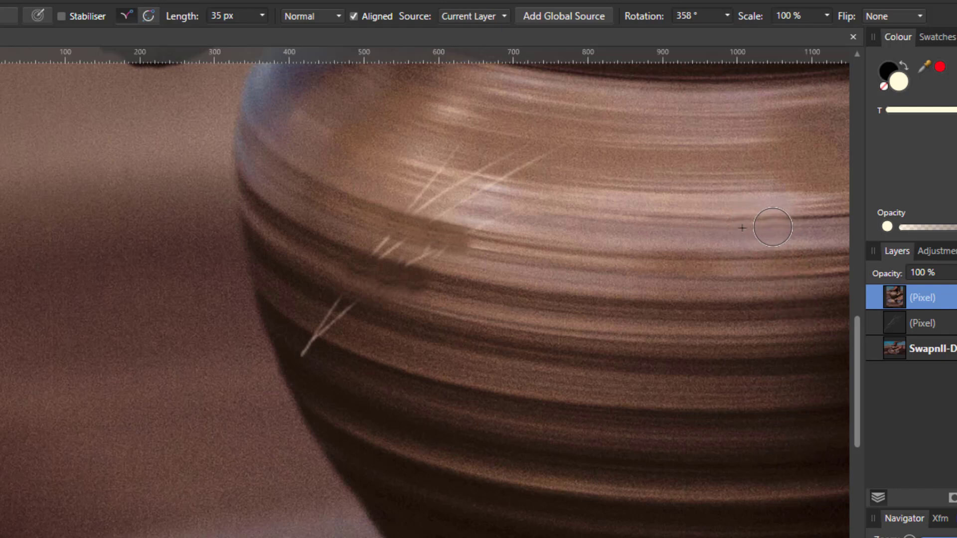
{"action": "key", "text": "comma"}
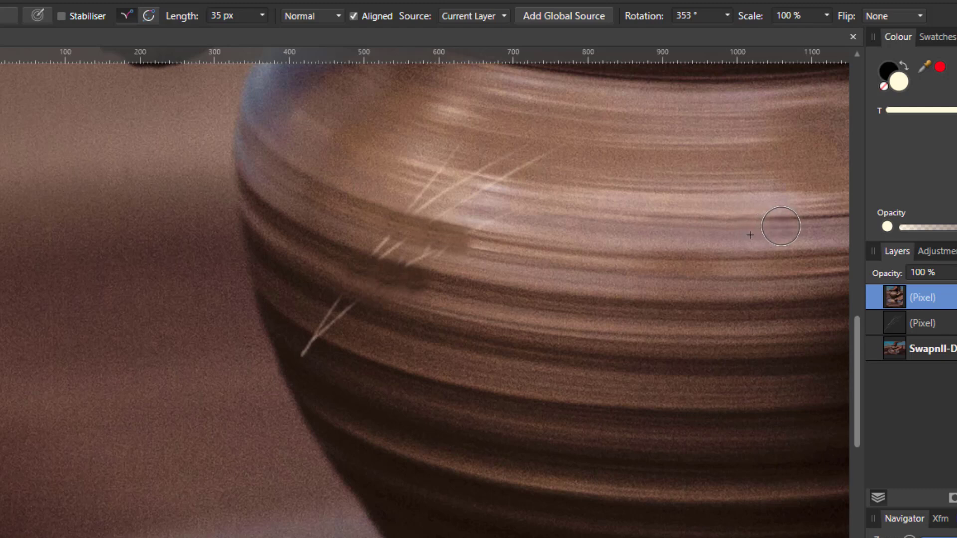
{"action": "left_click", "coordinate": [777, 224]}
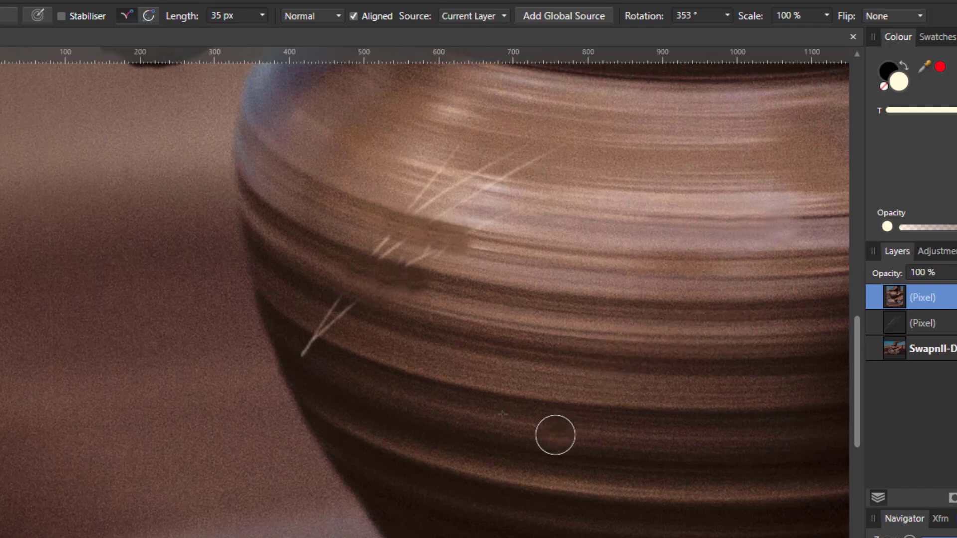
Clone ring texture over the middle-band streaks and pale scratch, undoing a stray light patch on the rim.
{"action": "left_click", "coordinate": [555, 435]}
{"action": "left_click_drag", "start_coordinate": [555, 435], "coordinate": [551, 440]}
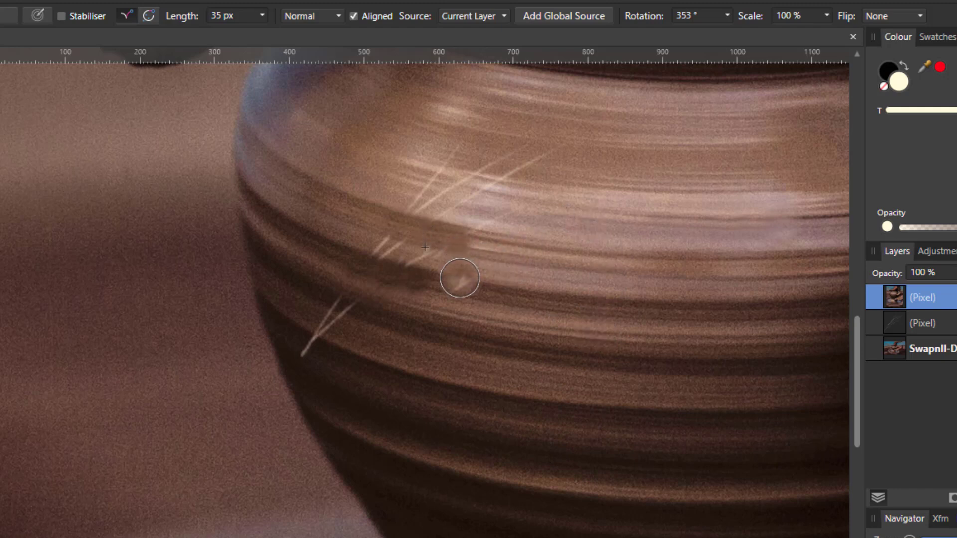
{"action": "left_click_drag", "start_coordinate": [459, 279], "coordinate": [453, 240]}
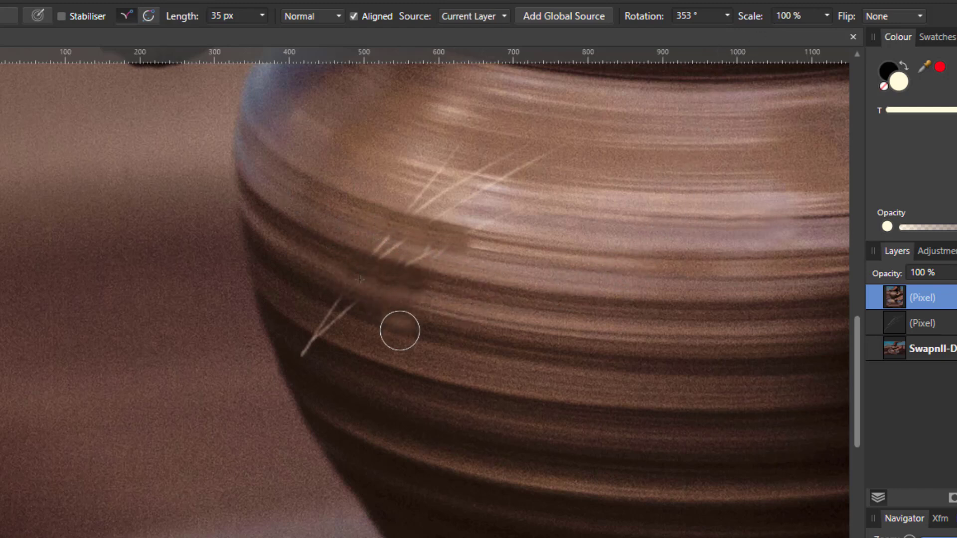
{"action": "left_click", "coordinate": [307, 399]}
{"action": "key", "text": "ctrl+z"}
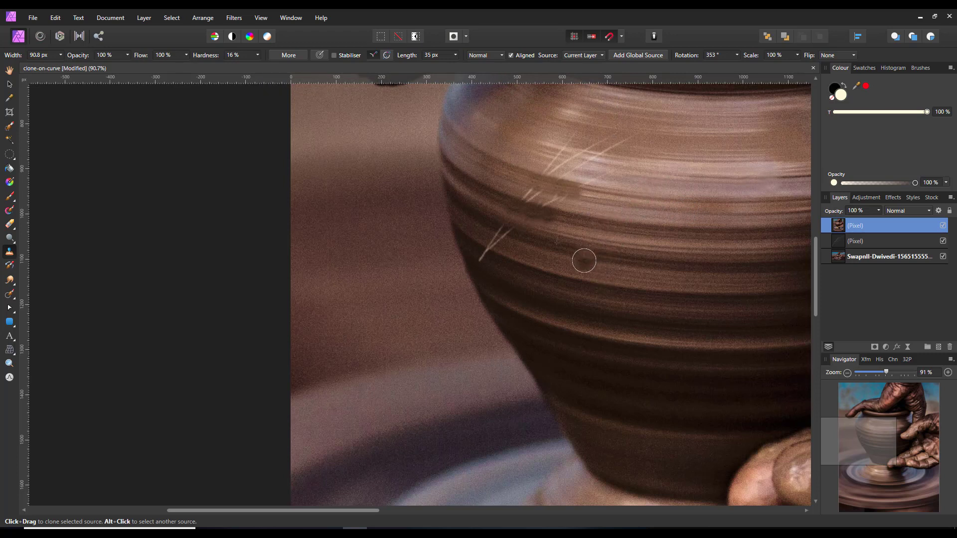
Dab the Clone Brush once over the dark spot on the pot's banding to cover it.
{"action": "left_click", "coordinate": [583, 261]}
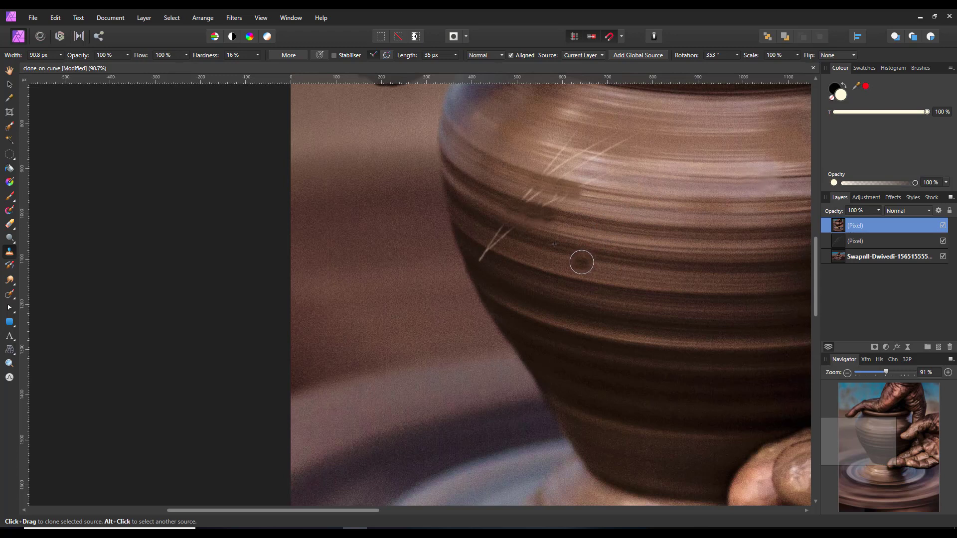